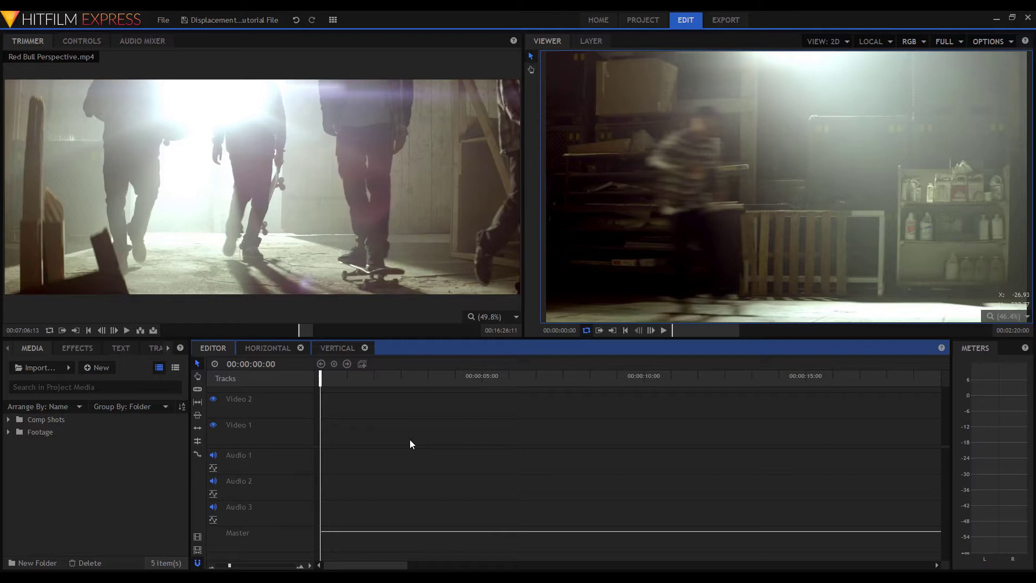
# - Expand the Comp Shots folder in the Media panel to reveal the Horizontal and Vertical composites
pyautogui.doubleClick(79, 421)
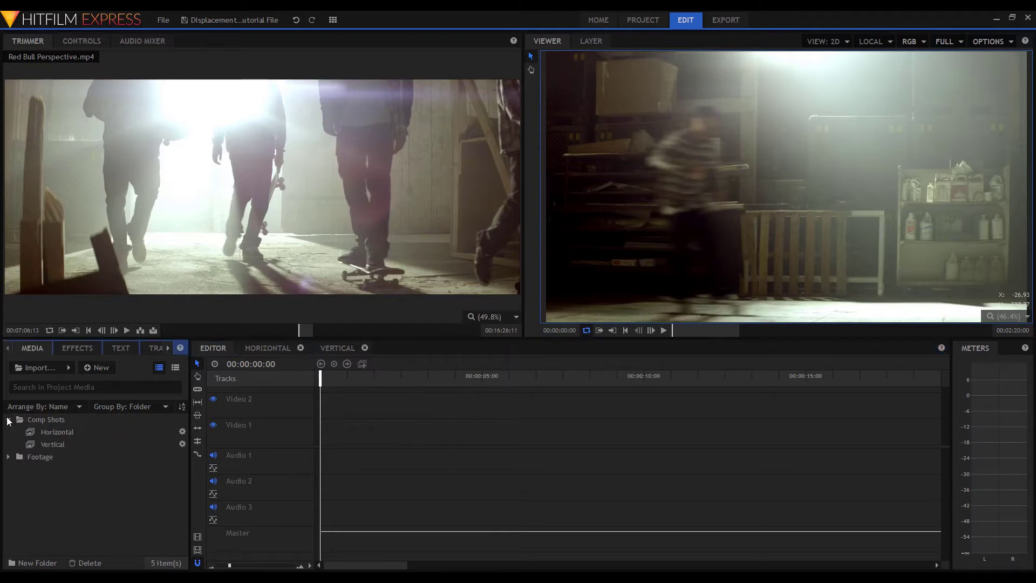
# - Open the Horizontal composite and play through its seven staggered clips, returning to the start
pyautogui.doubleClick(145, 432)
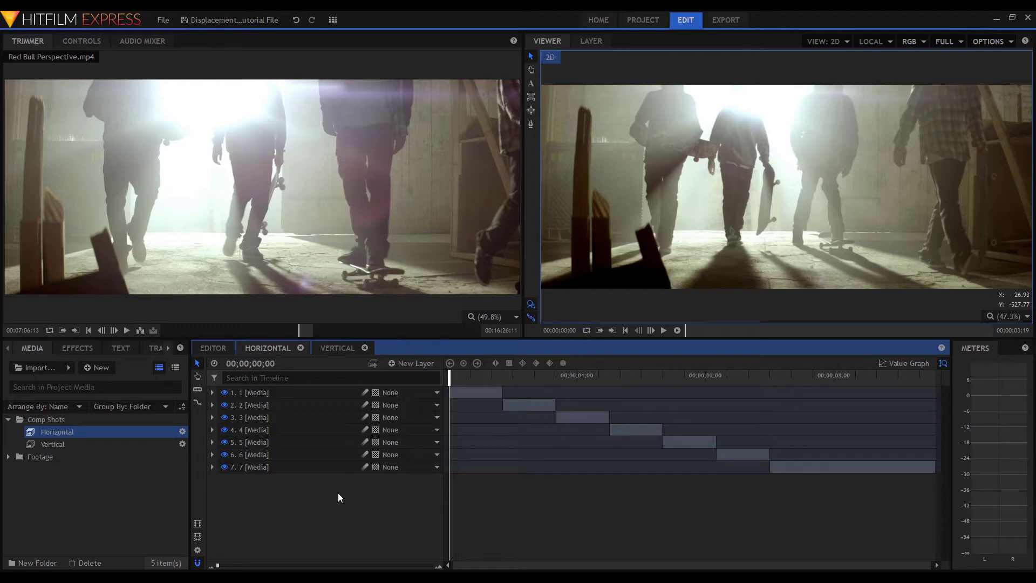
pyautogui.press('space')
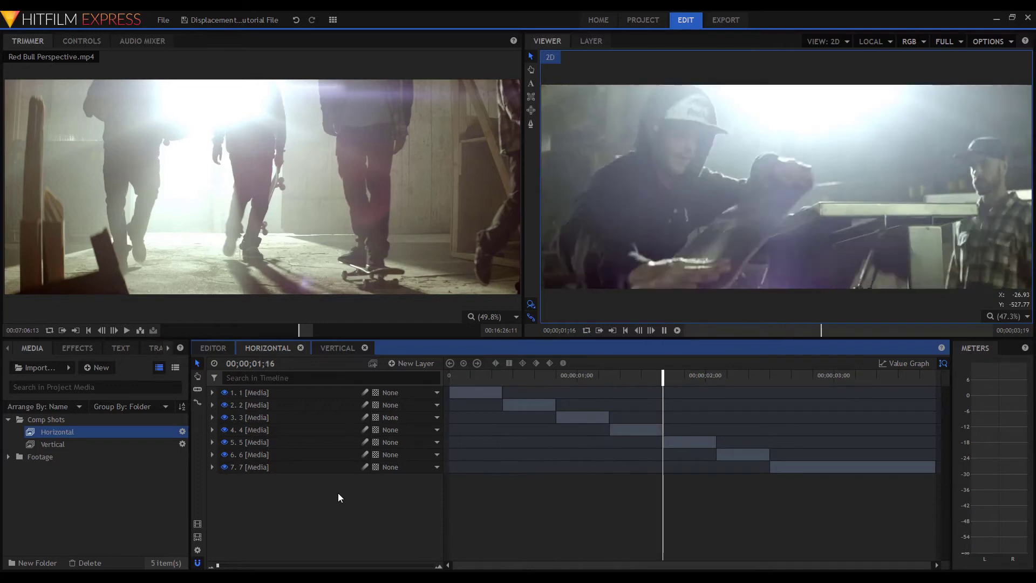
pyautogui.press('space')
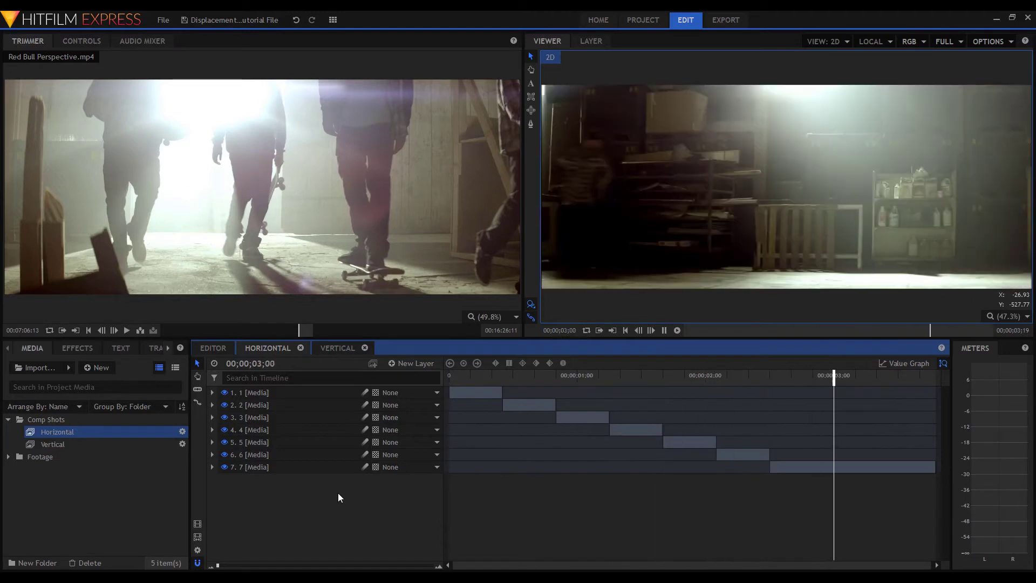
pyautogui.press('Home')
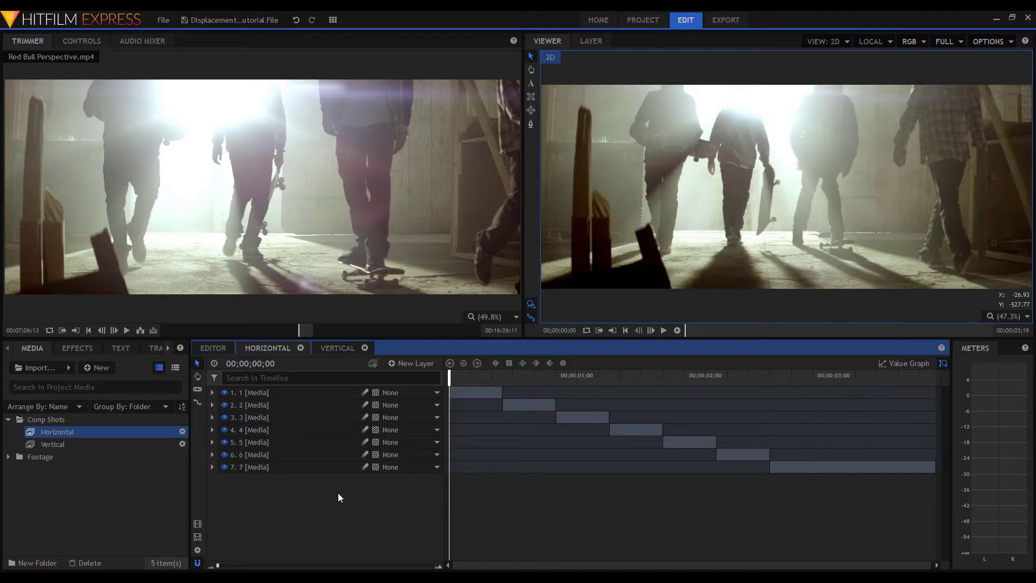
pyautogui.click(411, 363)
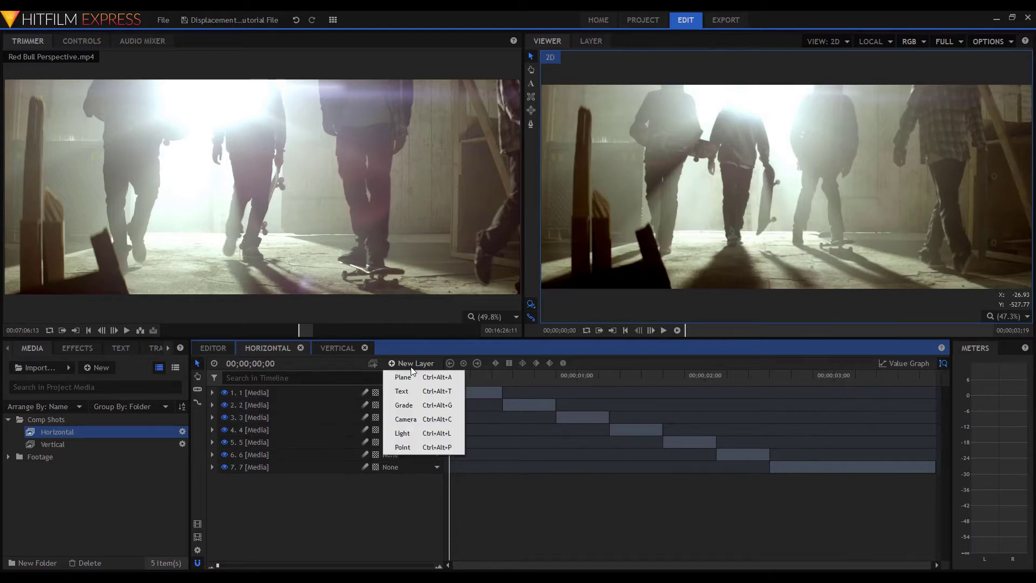
# - Add a new grade layer named 'Shake' to the Horizontal composite
pyautogui.click(409, 404)
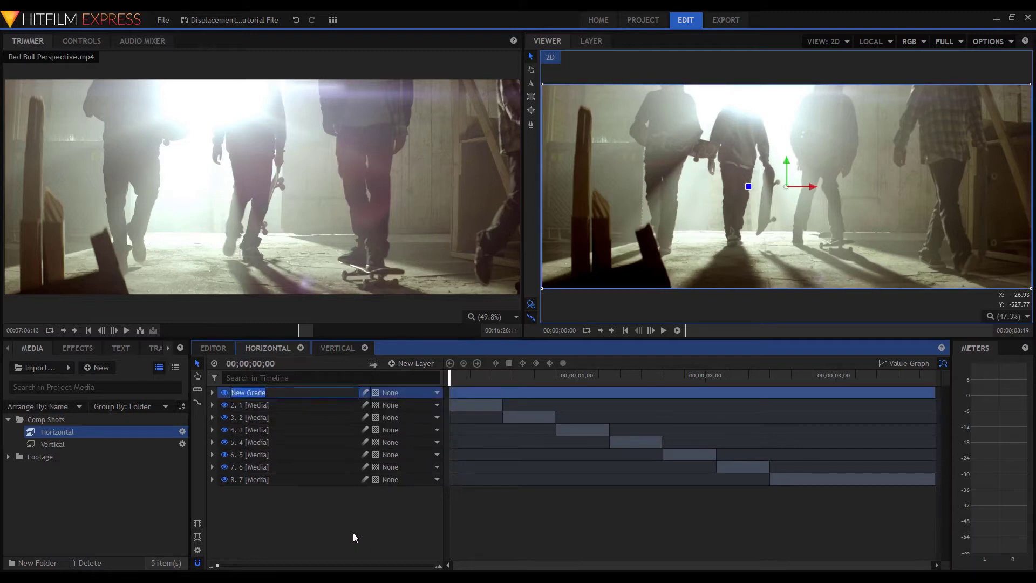
pyautogui.write('Shake')
pyautogui.press('Return')
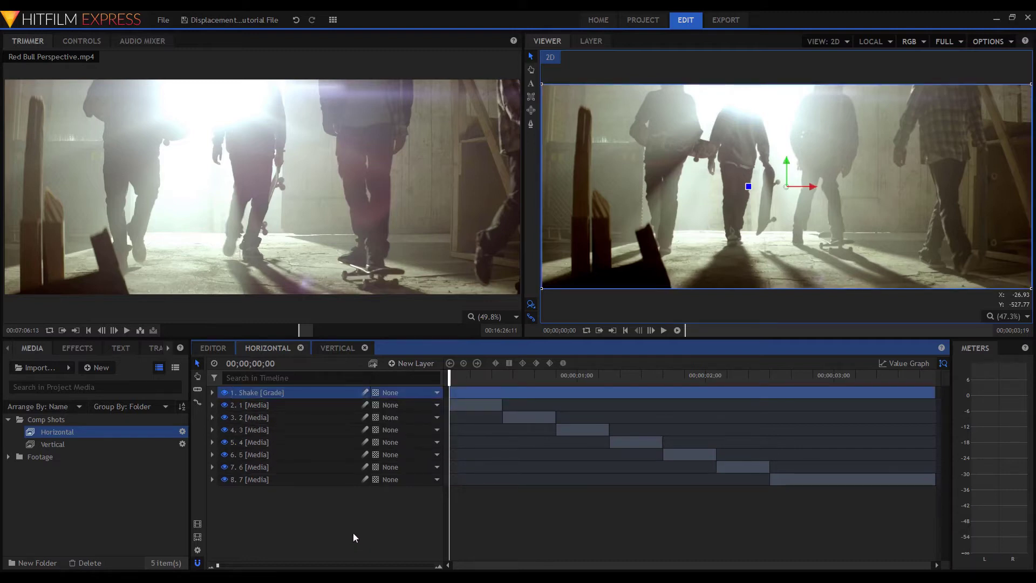
# - Search the Effects panel for 'shake' and apply the Shake effect to the Shake layer
pyautogui.click(86, 348)
pyautogui.click(84, 370)
pyautogui.write('shake')
pyautogui.moveTo(98, 413); pyautogui.dragTo(274, 394)
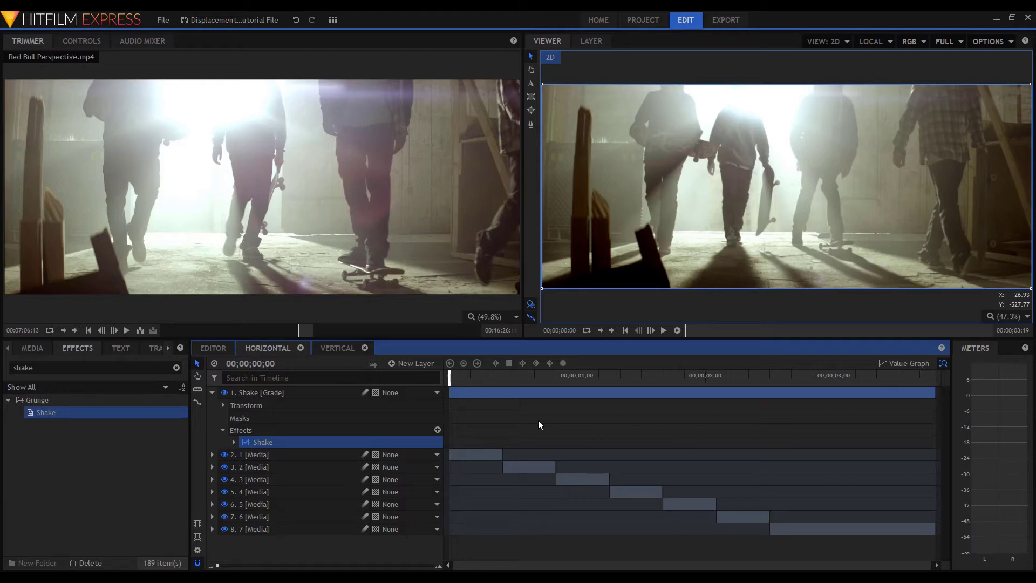
# - Set the Shake effect's Amount to 1024, Speed to 1.6 and Smooth to 100
pyautogui.click(234, 442)
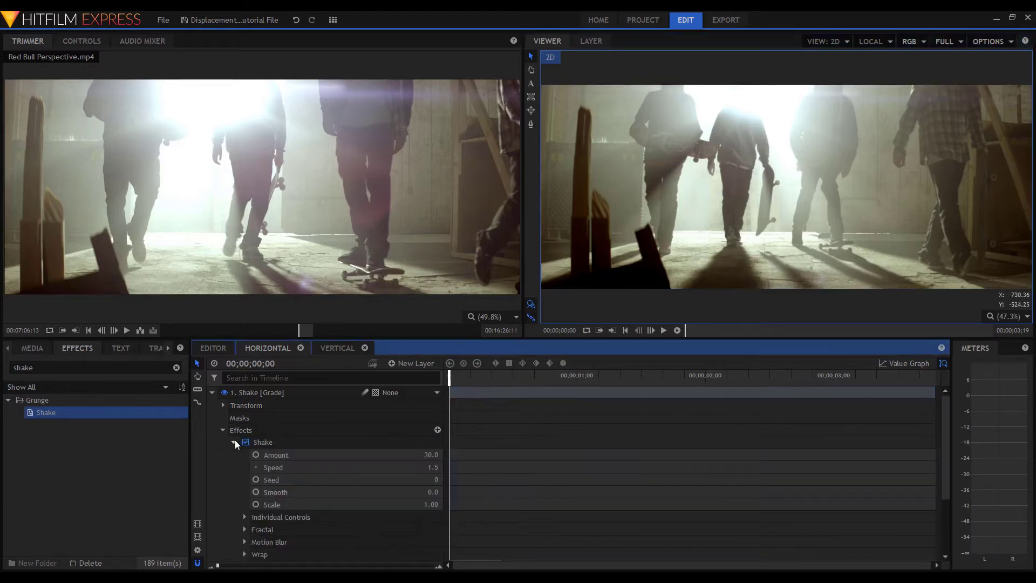
pyautogui.scroll(-2, 506, 438)
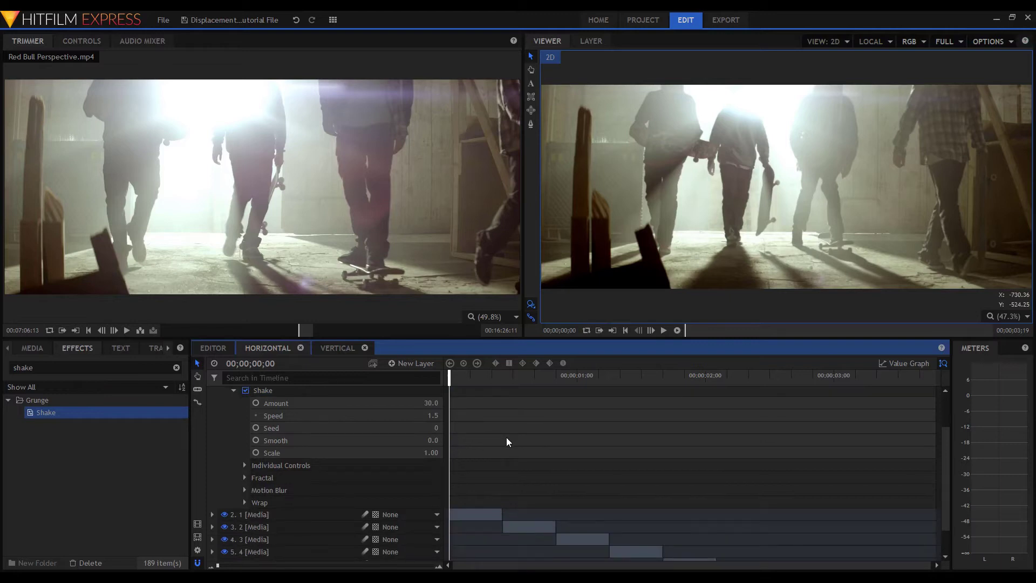
pyautogui.click(434, 403)
pyautogui.write('310')
pyautogui.press('Return')
pyautogui.moveTo(429, 404); pyautogui.dragTo(485, 404)
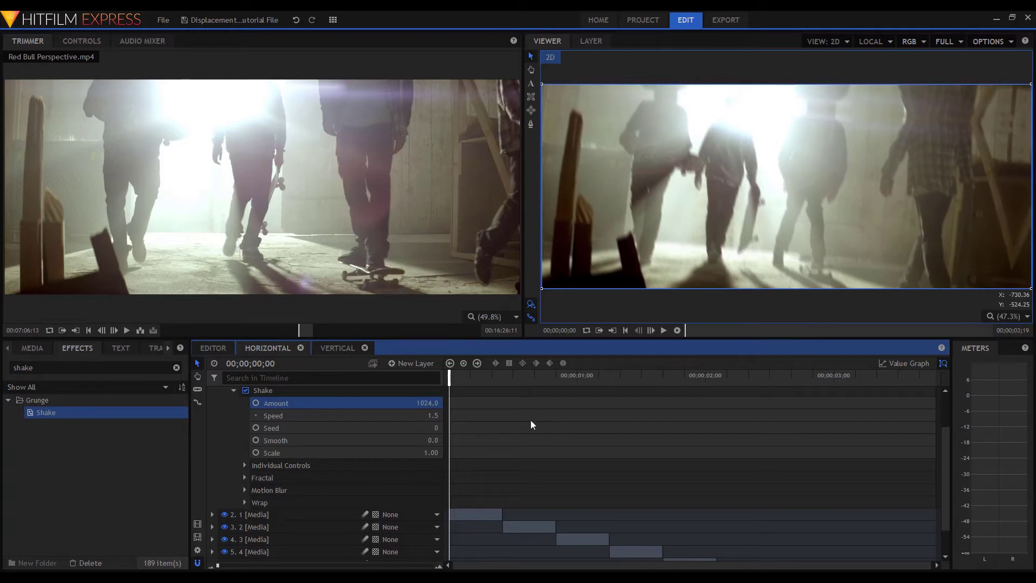
pyautogui.click(440, 415)
pyautogui.write('1.6')
pyautogui.press('Return')
pyautogui.click(432, 441)
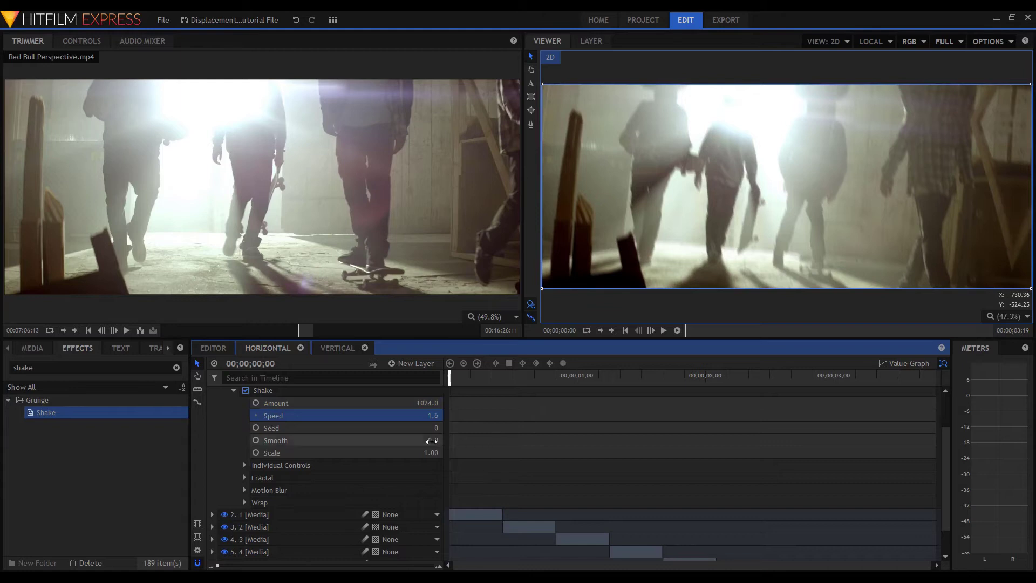
pyautogui.write('100')
pyautogui.press('Return')
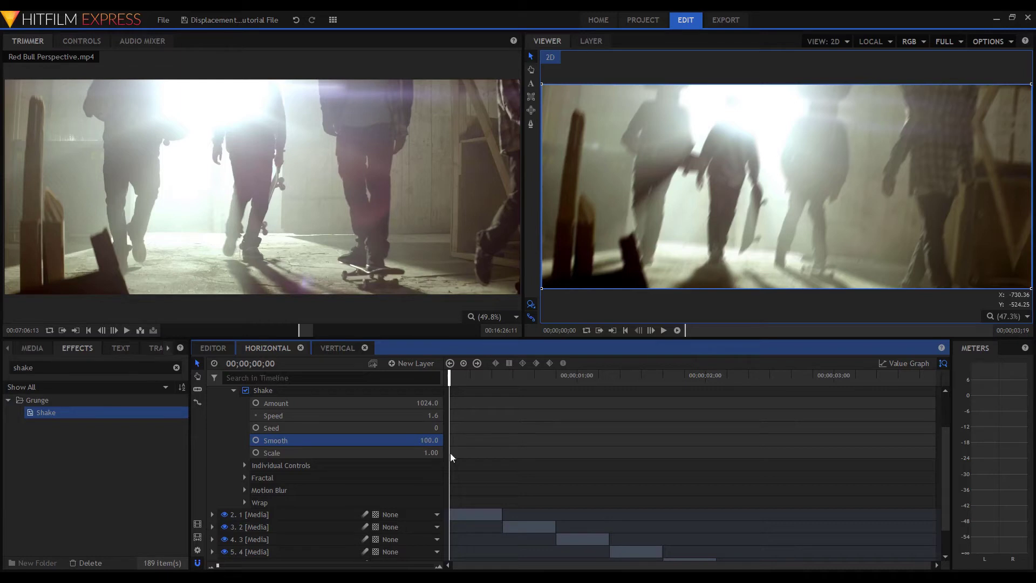
# - Under Individual Controls, set X Shake to 2 and Y Shake and Tilt Shake to 0
pyautogui.click(244, 465)
pyautogui.doubleClick(430, 478)
pyautogui.write('2')
pyautogui.press('Return')
pyautogui.doubleClick(430, 490)
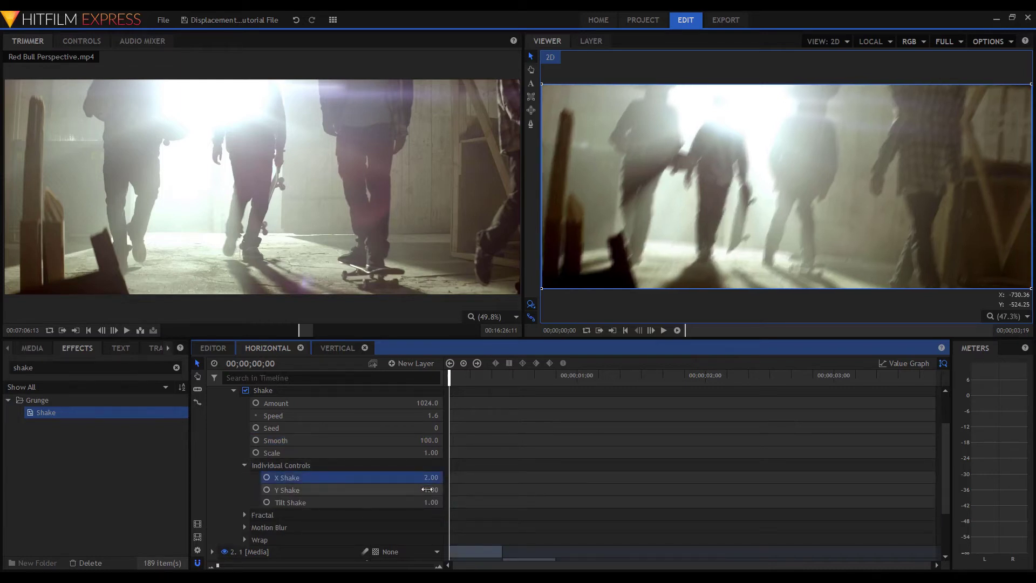
pyautogui.write('0.83')
pyautogui.press('Return')
pyautogui.moveTo(431, 490); pyautogui.dragTo(466, 500)
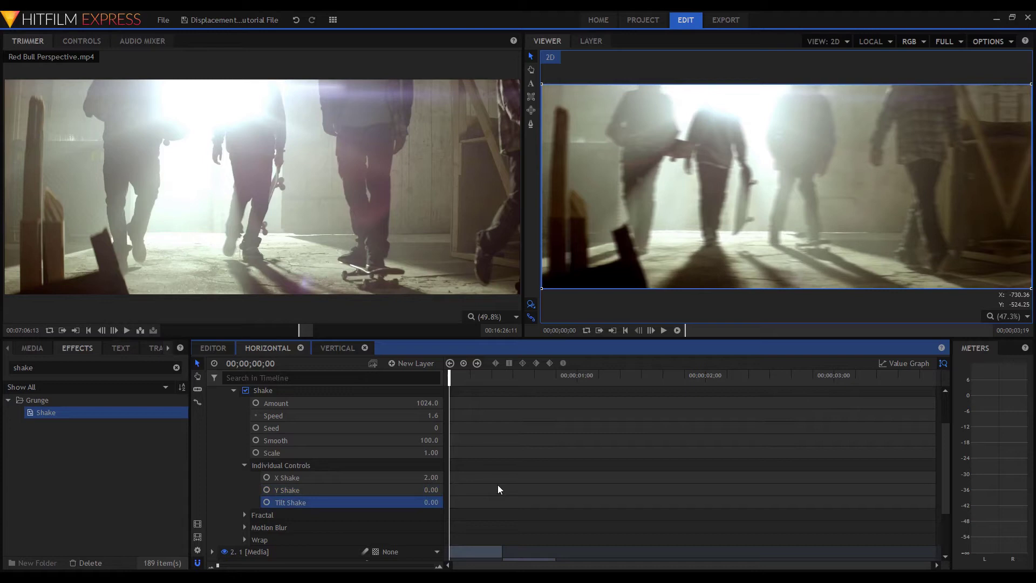
pyautogui.keyDown('ctrl'); pyautogui.click(399, 478); pyautogui.keyUp('ctrl')
# - Switch the Shake effect's Motion Blur to Custom with Scale 0.01 and 50 samples
pyautogui.keyDown('ctrl'); pyautogui.click(386, 486); pyautogui.keyUp('ctrl')
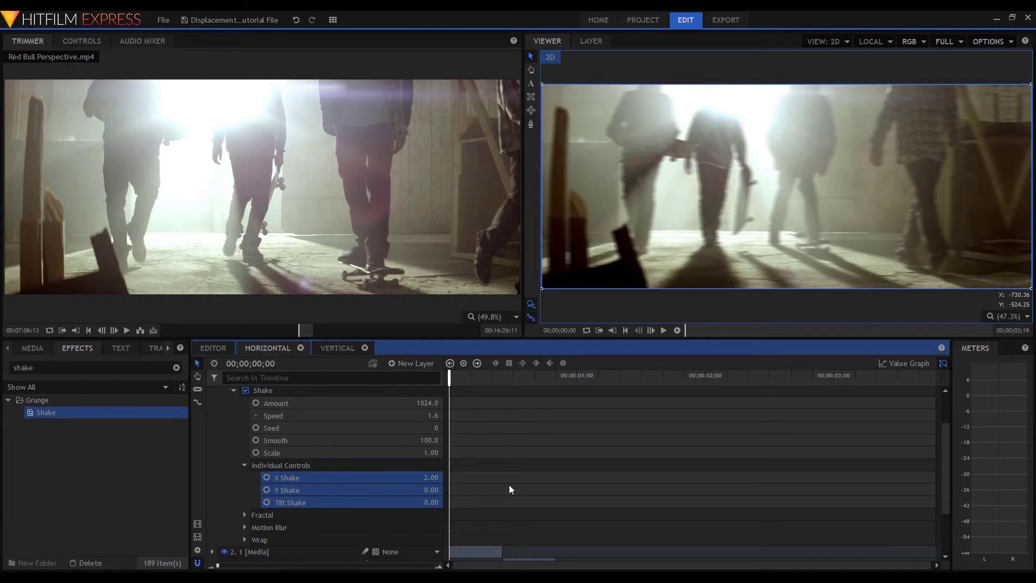
pyautogui.scroll(-3, 509, 484)
pyautogui.click(366, 475)
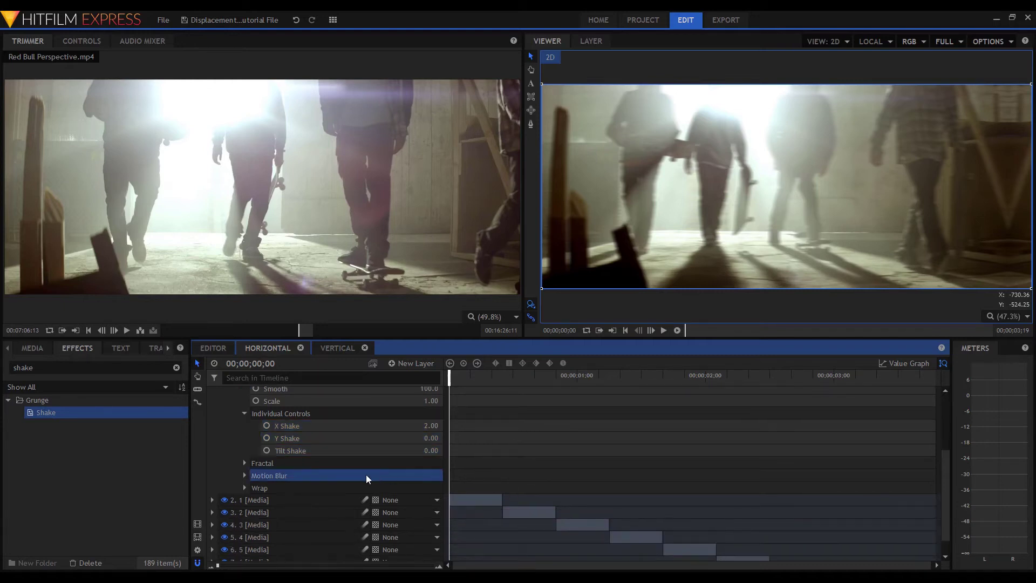
pyautogui.click(245, 475)
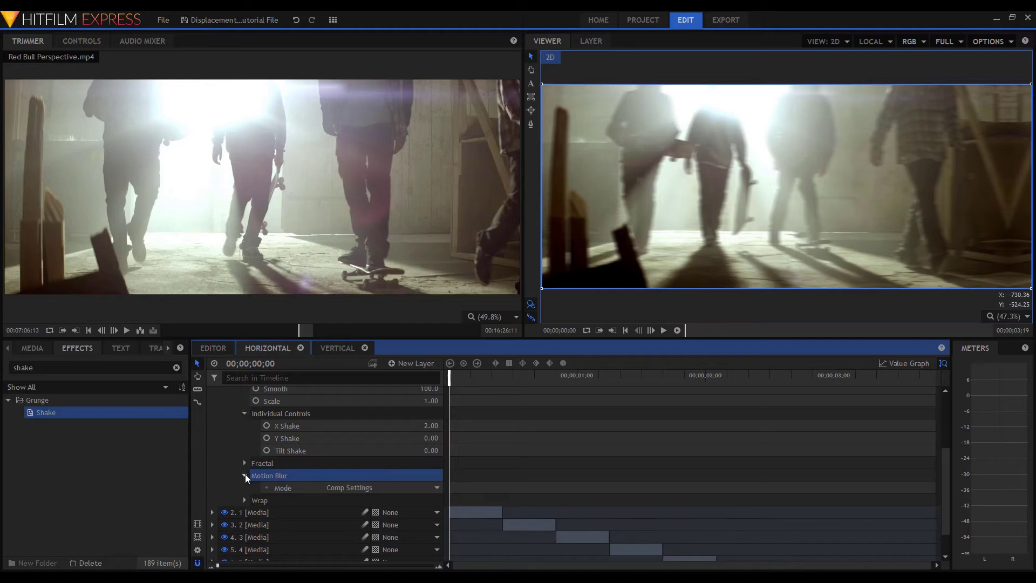
pyautogui.click(372, 488)
pyautogui.click(365, 520)
pyautogui.click(424, 500)
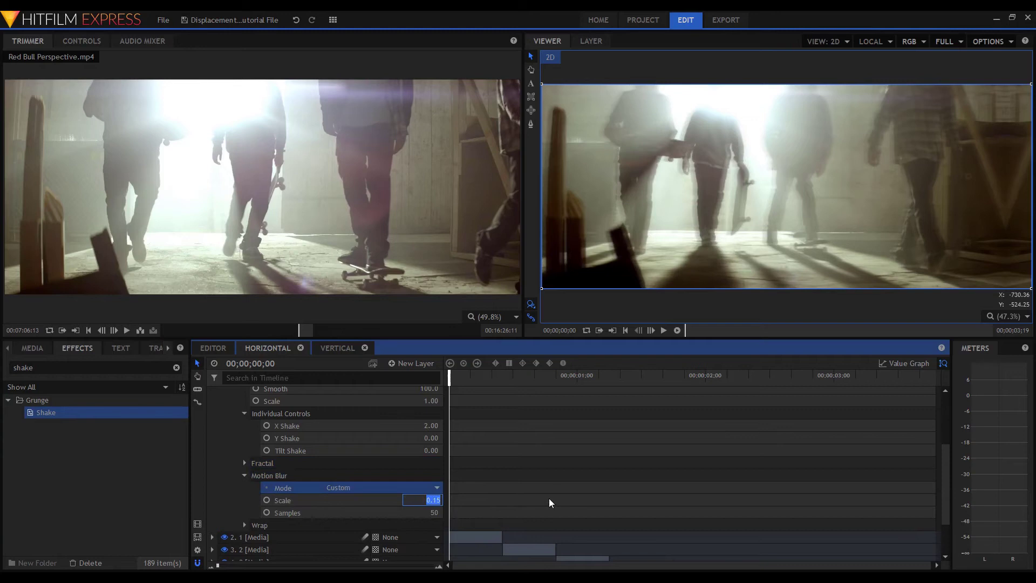
pyautogui.write('.01')
pyautogui.press('Return')
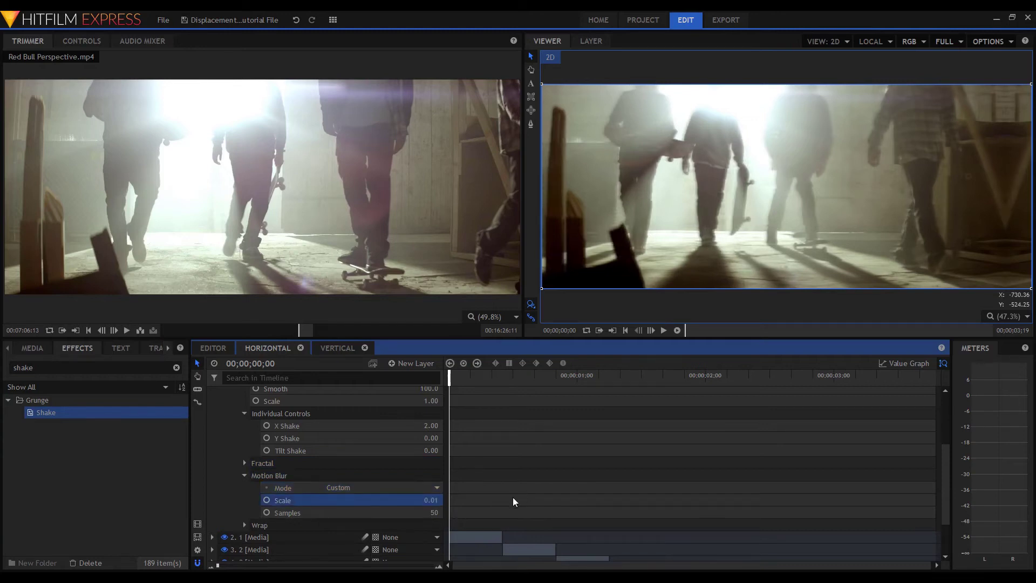
pyautogui.scroll(3, 512, 496)
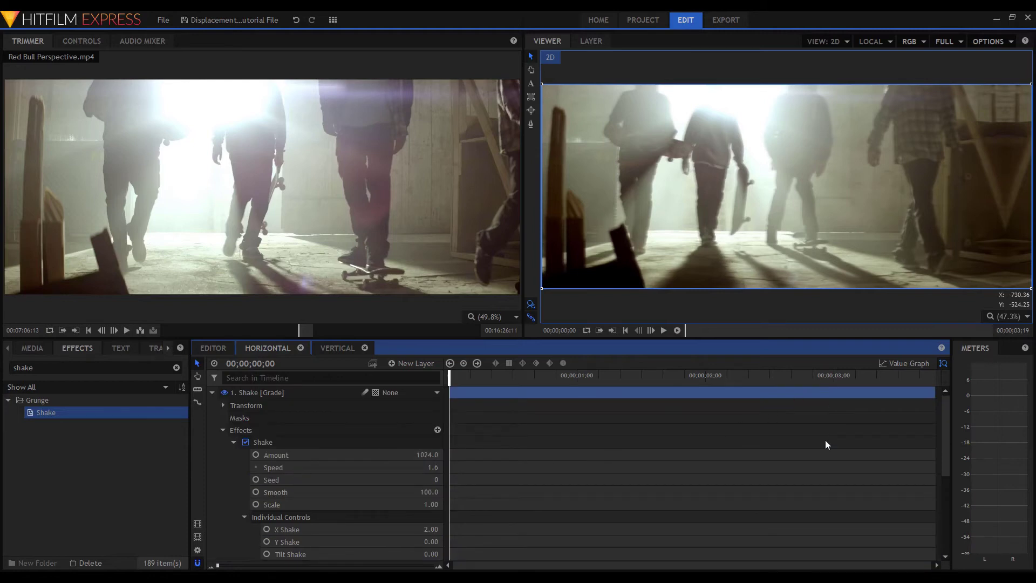
pyautogui.scroll(-5, 830, 468)
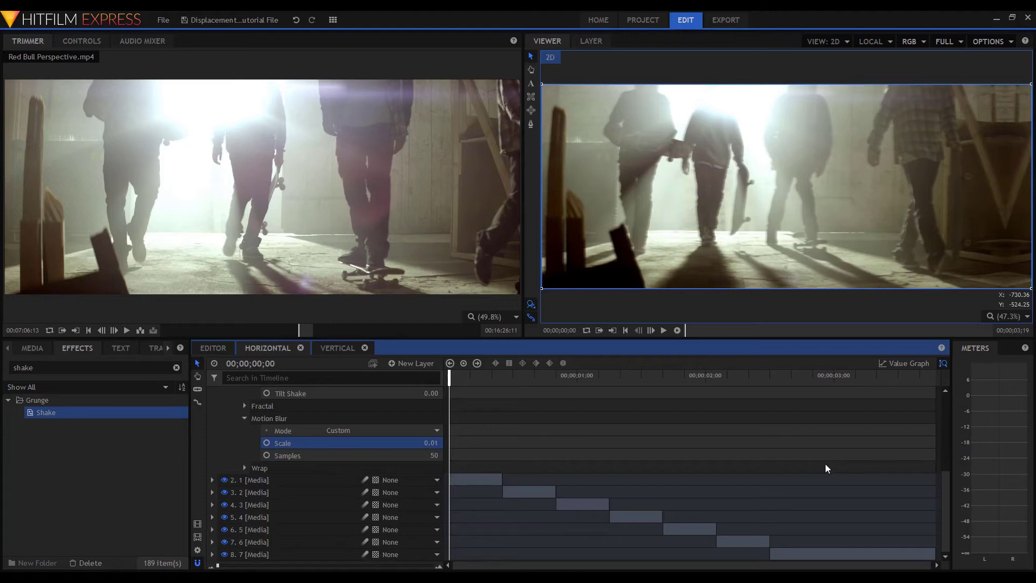
# - Keyframe the Shake Amount at 1024 at 00;00;02;12, dropping to 0 at 00;00;02;22
pyautogui.click(773, 376)
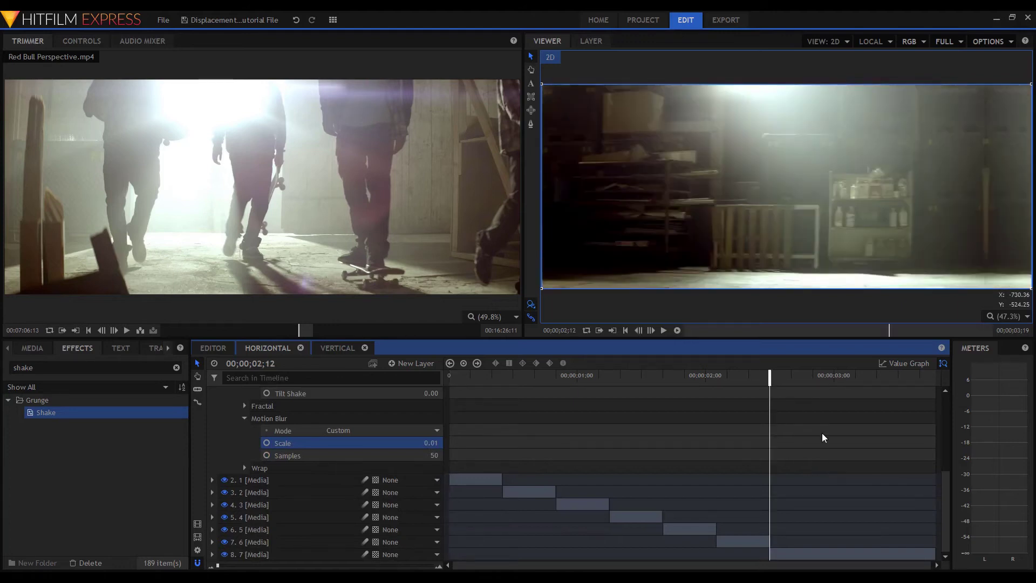
pyautogui.scroll(5, 822, 434)
pyautogui.click(256, 455)
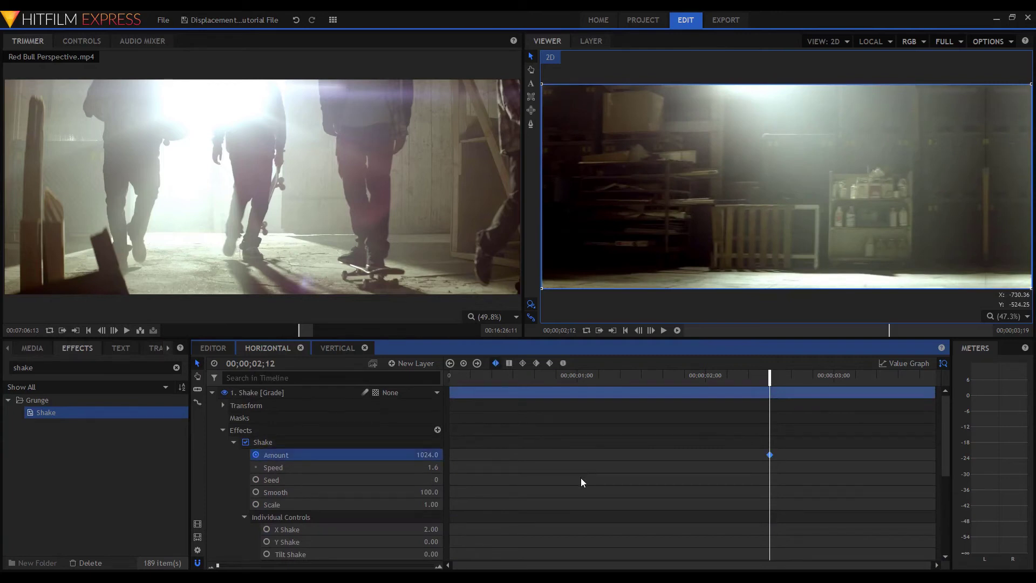
pyautogui.press('space')
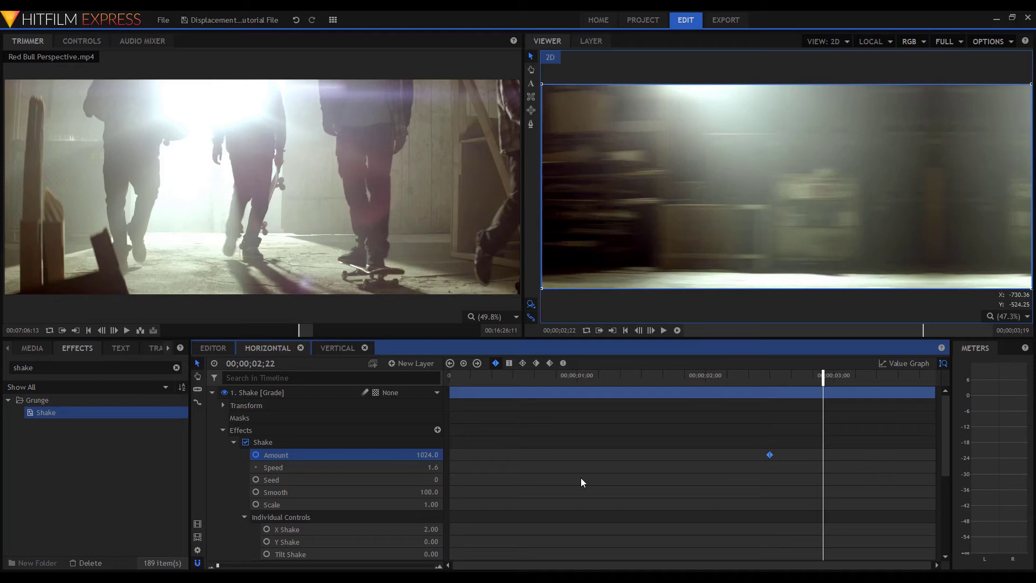
pyautogui.click(429, 455)
pyautogui.write('0')
pyautogui.press('Return')
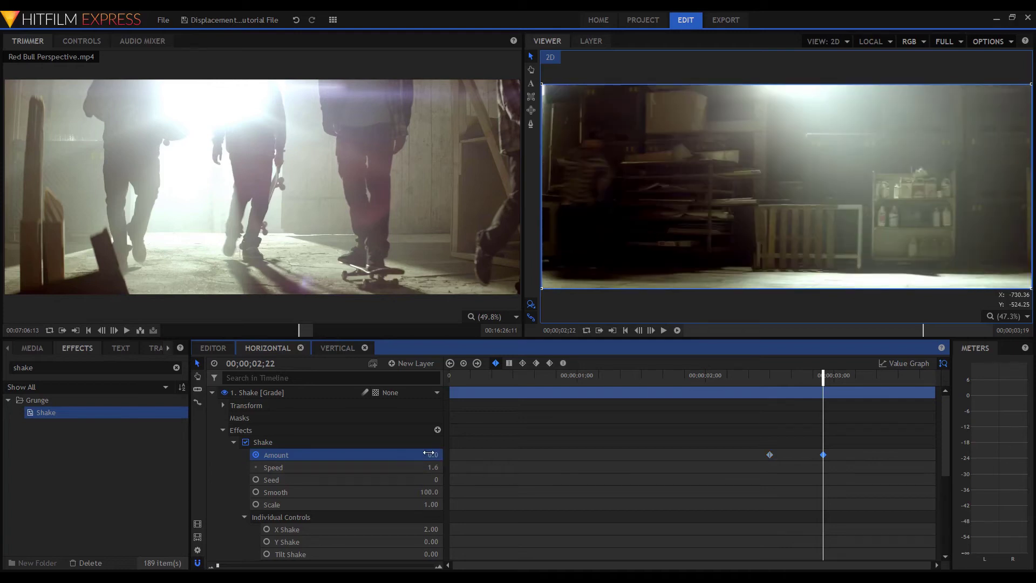
pyautogui.rightClick(823, 455)
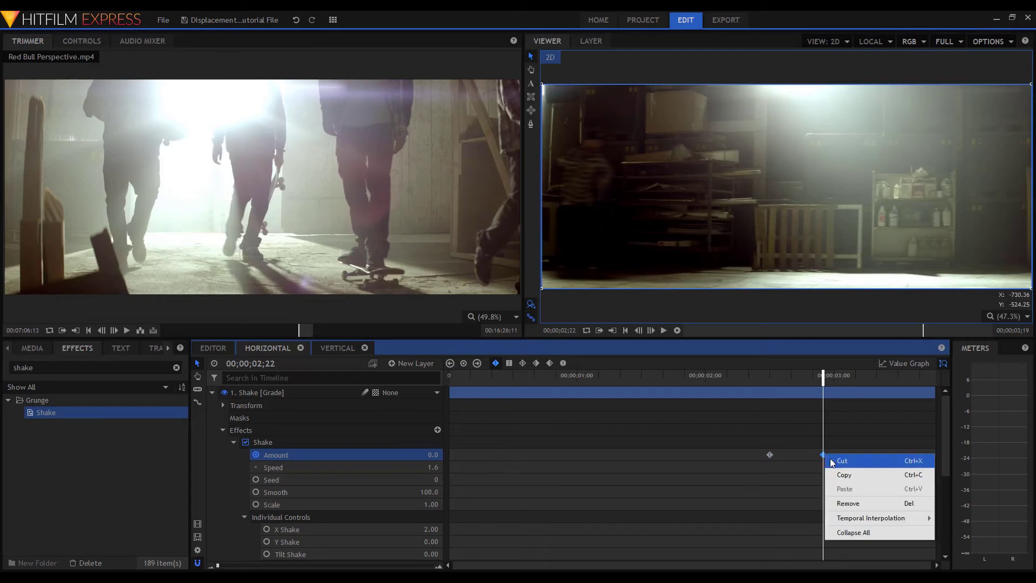
# - Give the final Amount keyframe Smooth In temporal interpolation
pyautogui.moveTo(858, 518)
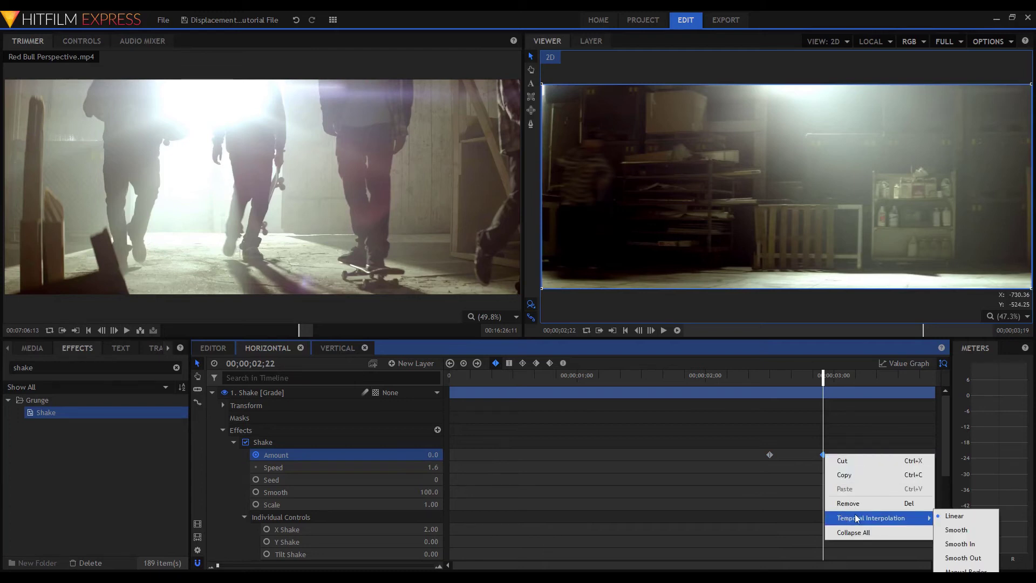
pyautogui.click(953, 546)
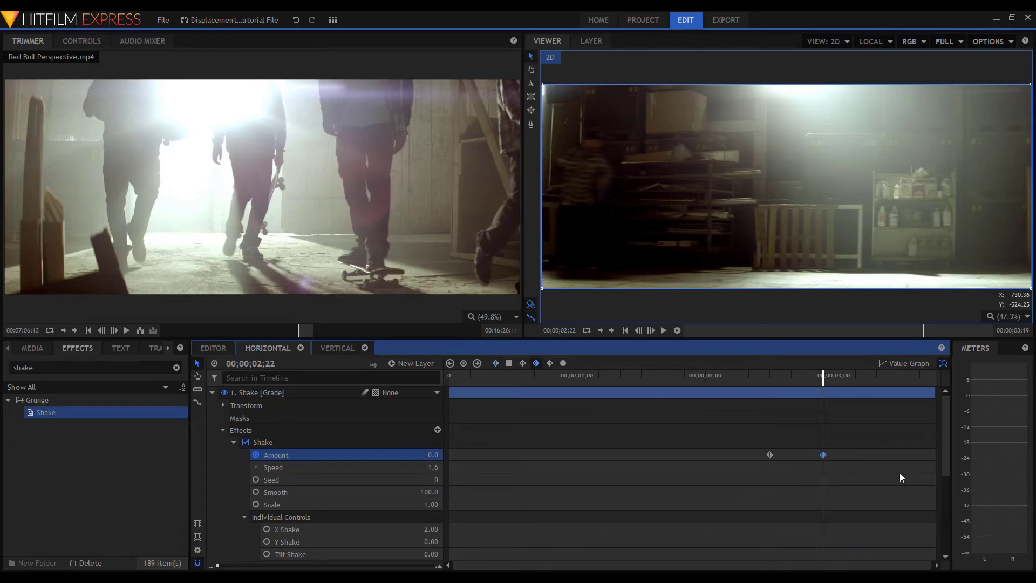
pyautogui.press('Home')
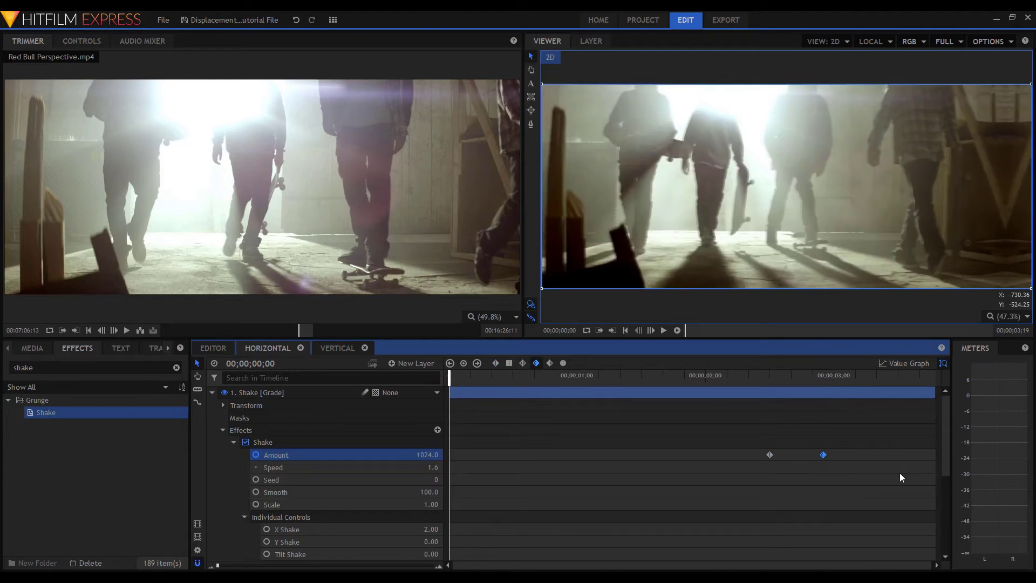
# - RAM-preview the Horizontal whip pan, then switch to the Vertical composite
pyautogui.click(678, 332)
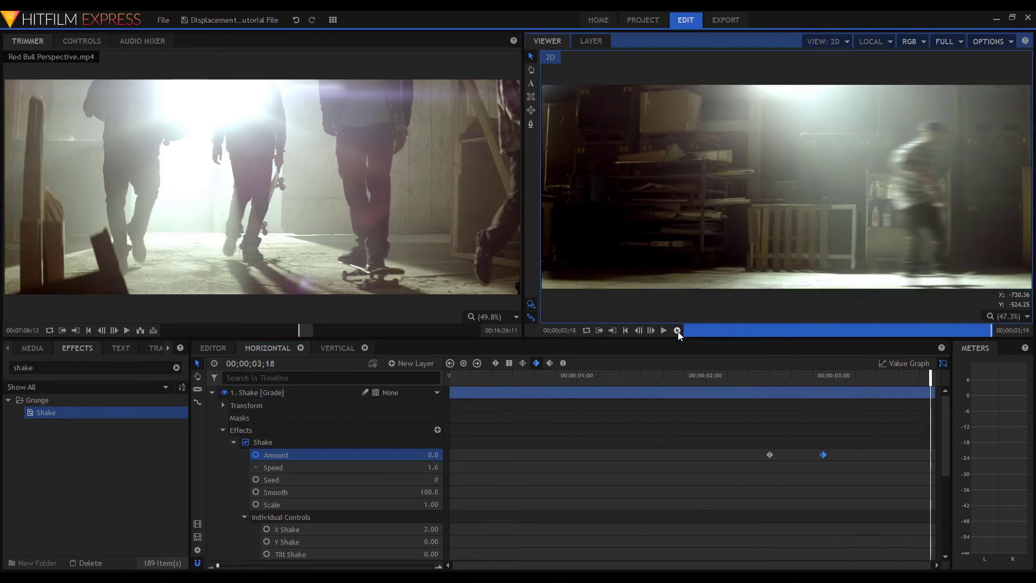
pyautogui.click(363, 359)
pyautogui.click(326, 348)
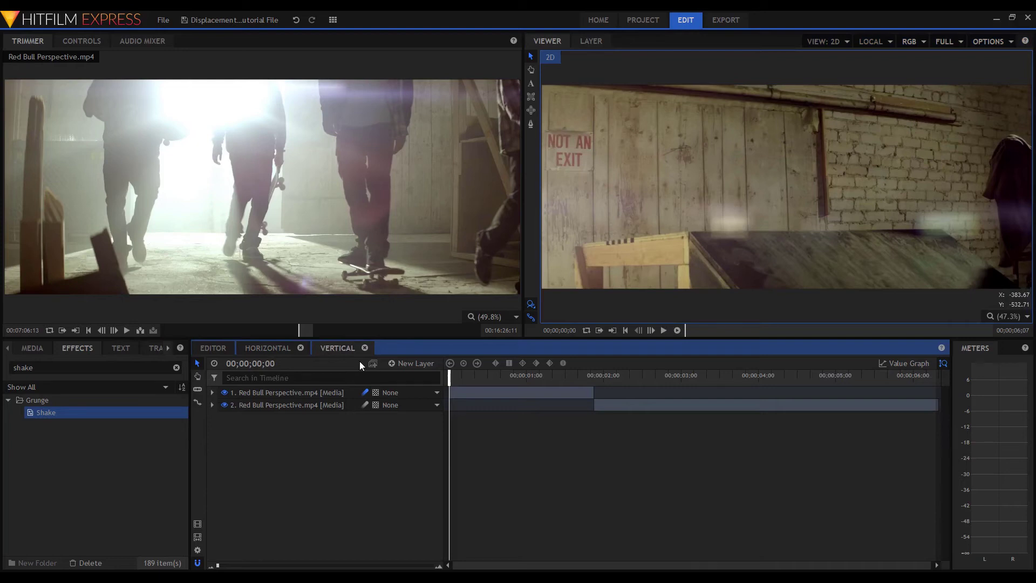
# - Add a new grade layer named 'Shake' to the Vertical composite
pyautogui.click(413, 364)
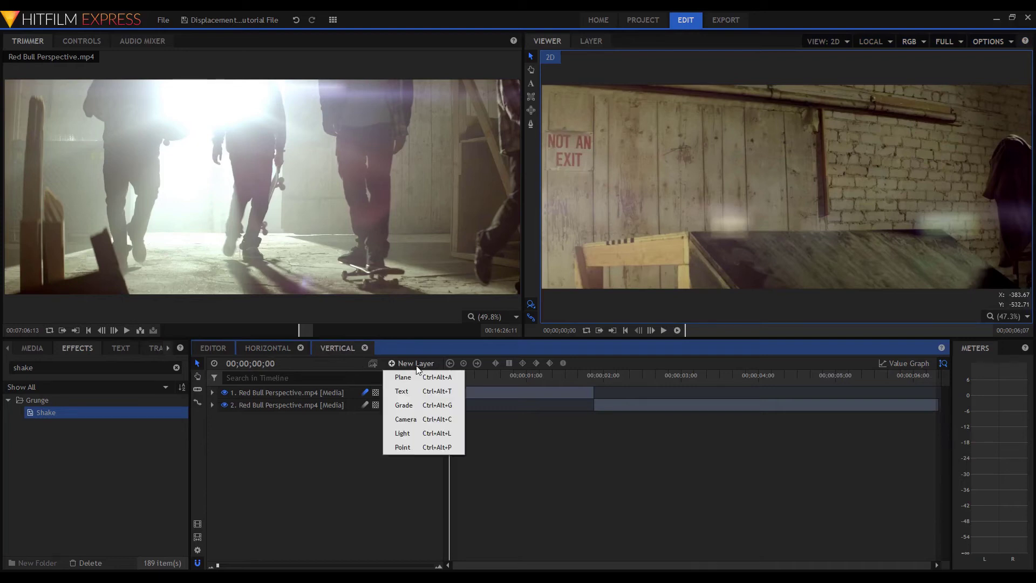
pyautogui.click(412, 405)
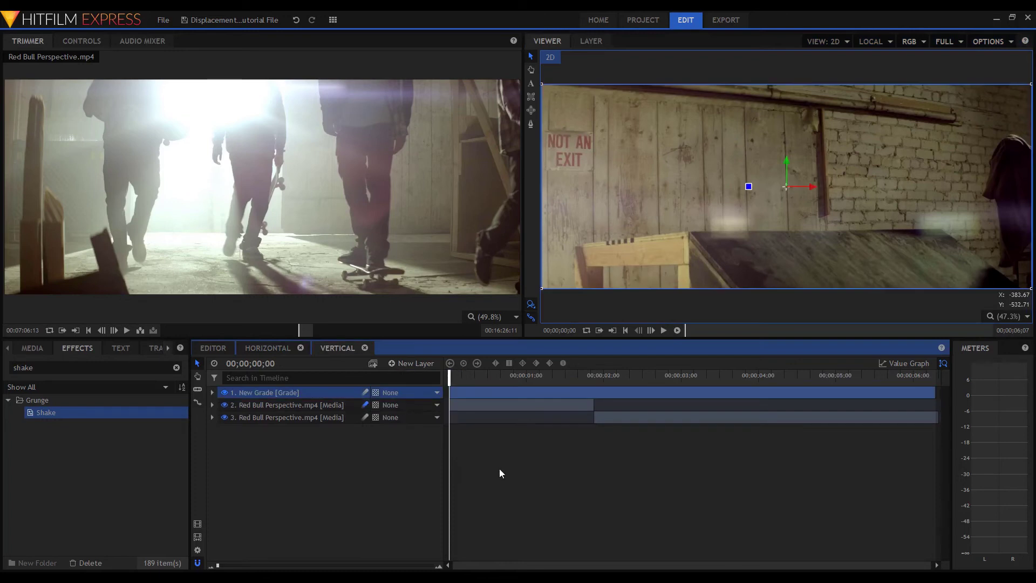
pyautogui.write('Shake')
pyautogui.press('Return')
# - Apply the Shake effect to the Shake layer and place the playhead at 00;00;01;21
pyautogui.moveTo(152, 417); pyautogui.dragTo(265, 394)
pyautogui.click(234, 442)
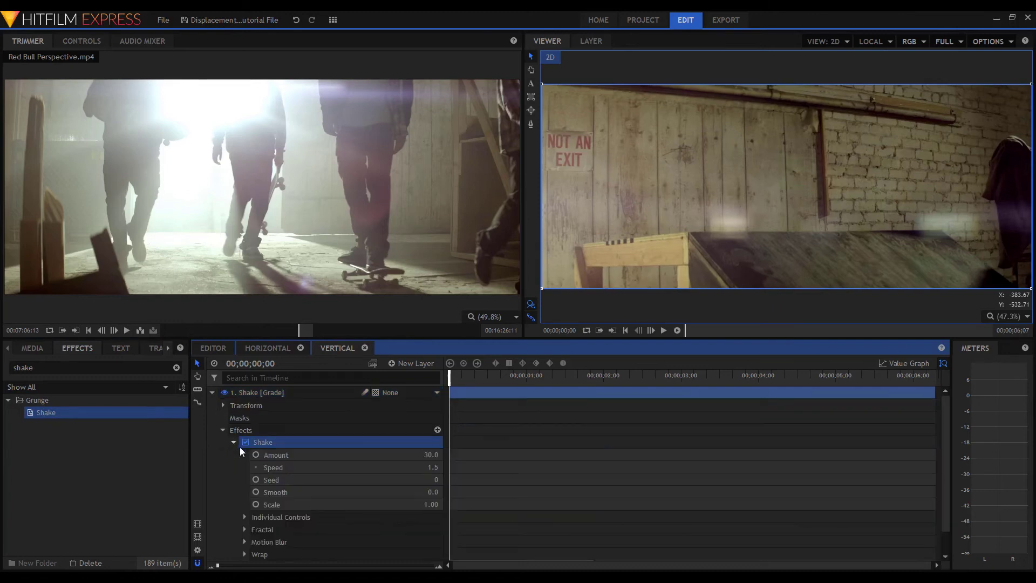
pyautogui.click(708, 454)
pyautogui.scroll(-2, 692, 454)
pyautogui.click(595, 381)
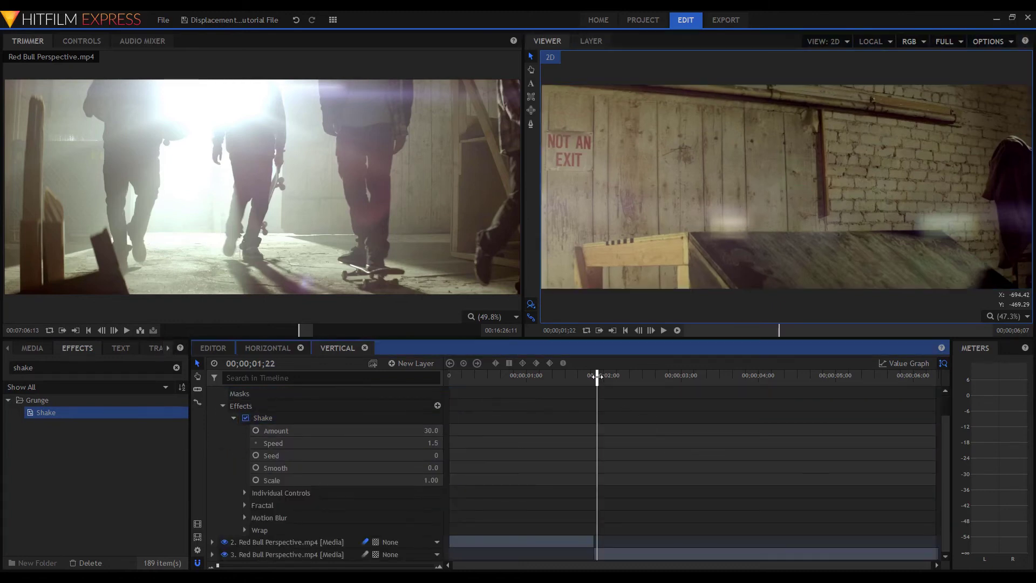
pyautogui.scroll(2, 585, 474)
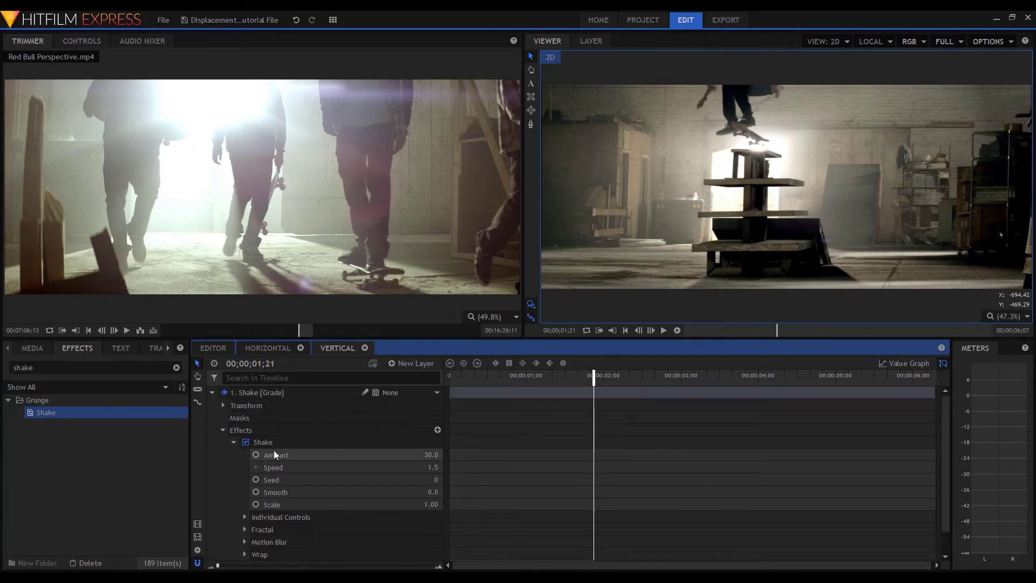
# - Keyframe the Shake Amount at 1024 at 01;21 and at 0 at 01;11
pyautogui.click(256, 455)
pyautogui.moveTo(431, 455); pyautogui.dragTo(519, 453)
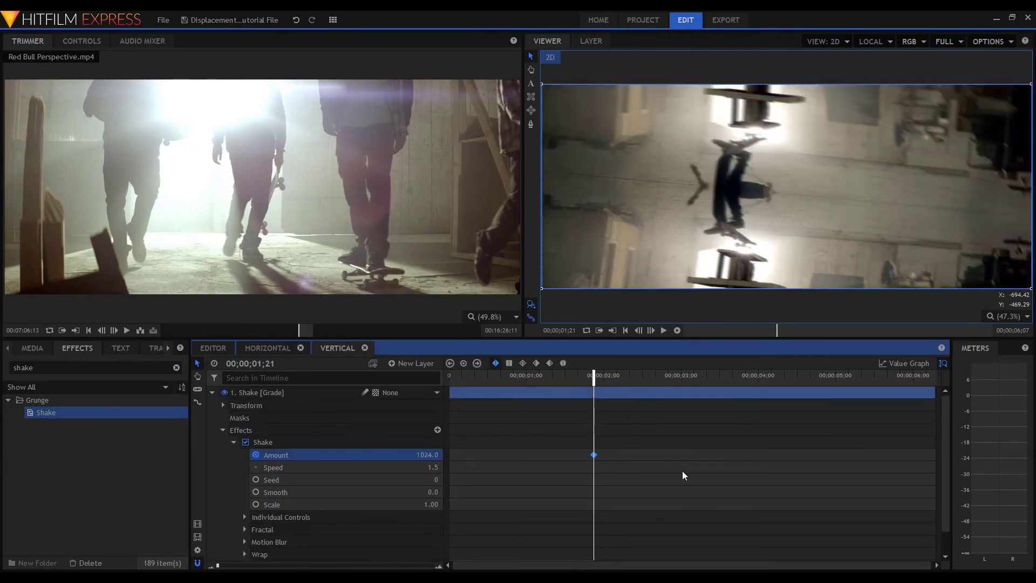
pyautogui.scroll(-2, 682, 470)
pyautogui.hotkey('shift', 'Left')
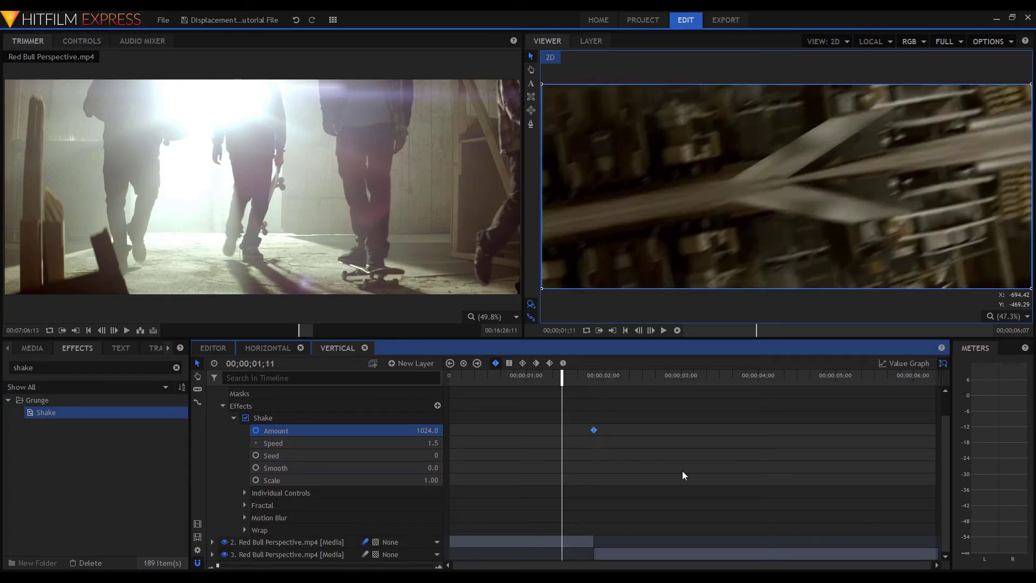
pyautogui.click(426, 430)
pyautogui.write('0')
pyautogui.press('Return')
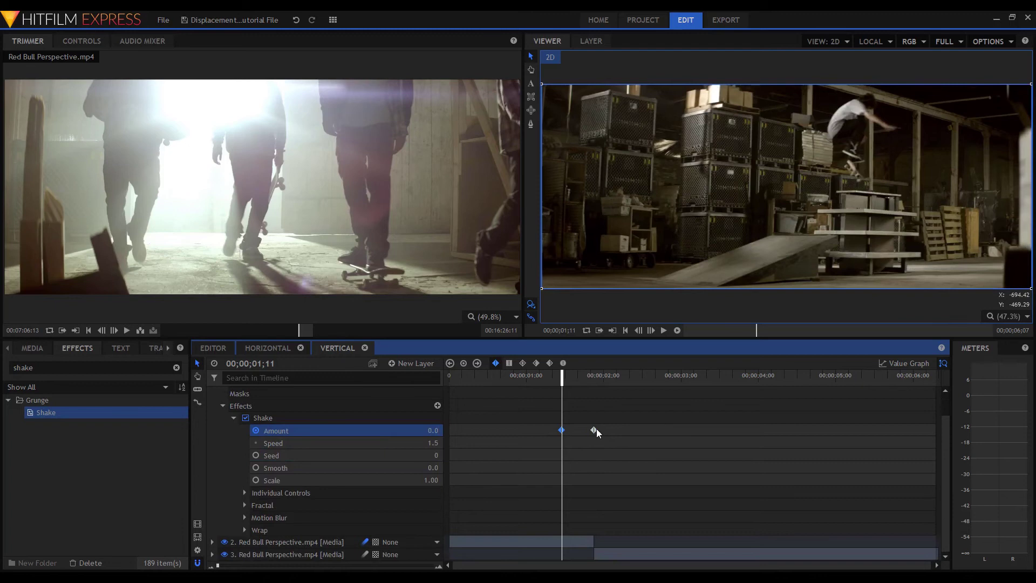
# - Add a 0 Amount keyframe at 02;07, then select the 1024 peak keyframe
pyautogui.press('space')
pyautogui.click(433, 430)
pyautogui.write('0')
pyautogui.press('Return')
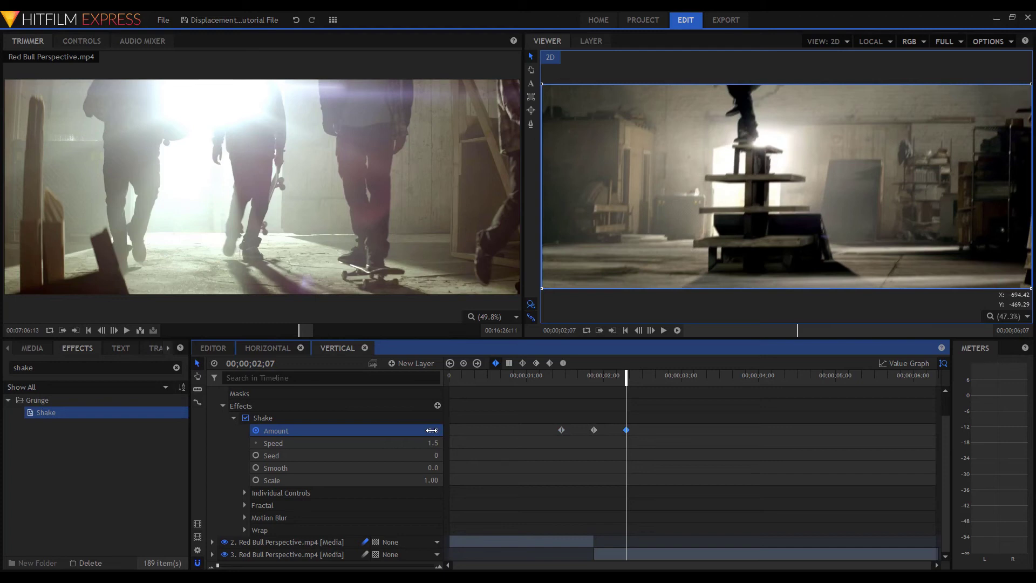
pyautogui.hotkey('ctrl', 'Left')
pyautogui.hotkey('ctrl', 'Left')
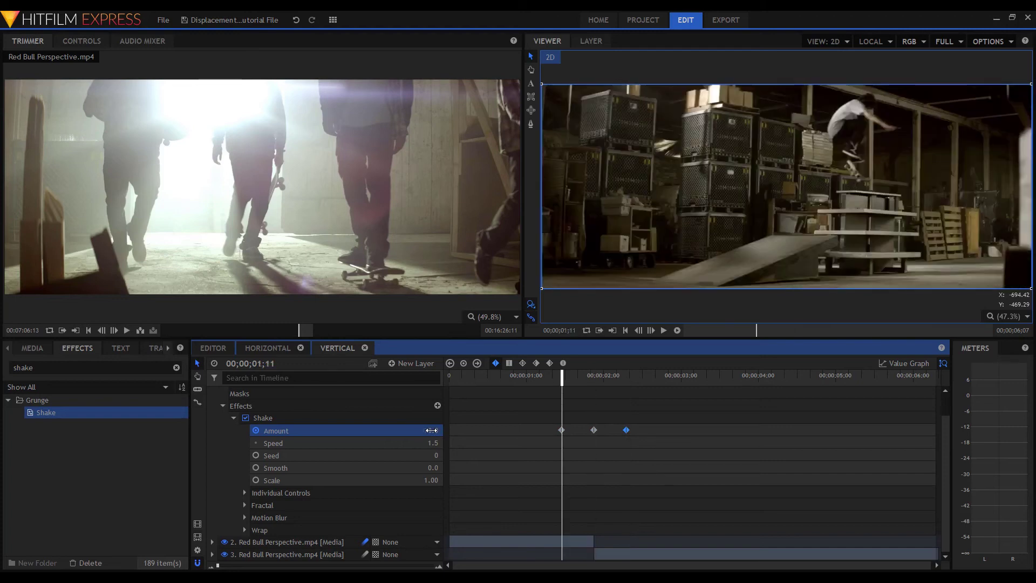
pyautogui.click(523, 457)
pyautogui.click(594, 430)
# - Set the 1024 peak Amount keyframe to Manual Bezier temporal interpolation
pyautogui.rightClick(595, 431)
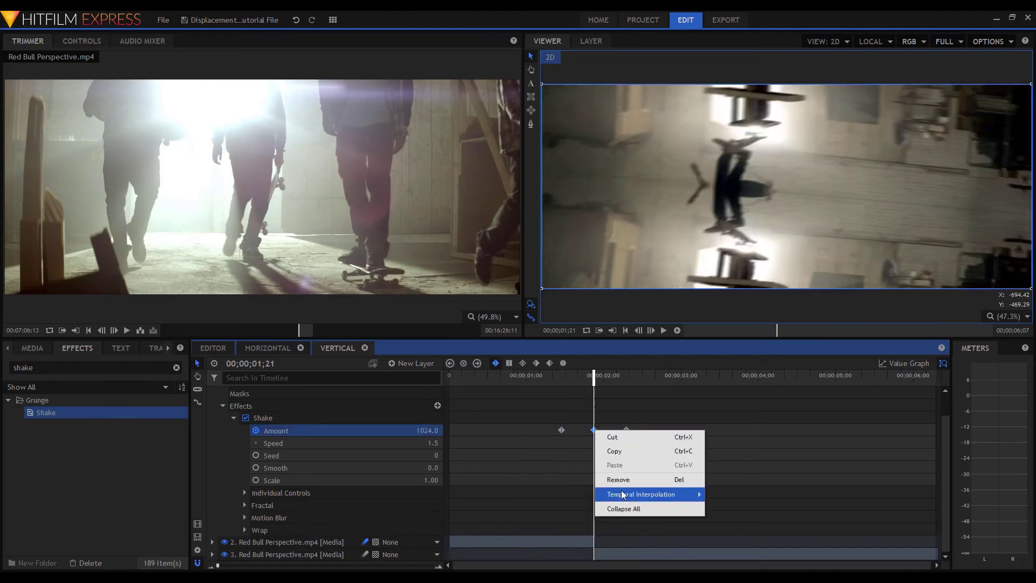
pyautogui.moveTo(642, 495)
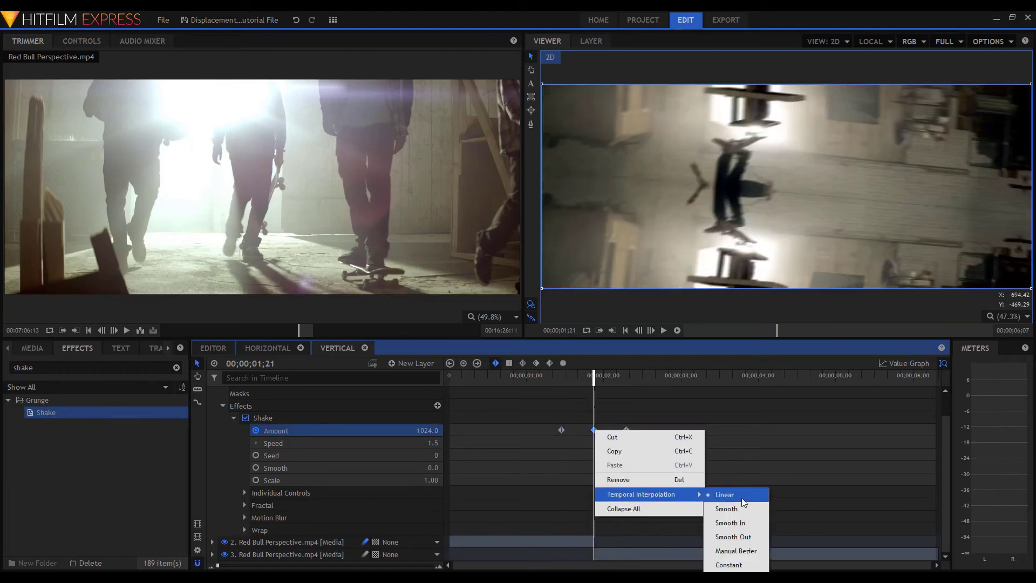
pyautogui.click(744, 552)
# - Select all three Amount keyframes and inspect their value graph before returning to keyframe view
pyautogui.moveTo(736, 429); pyautogui.dragTo(543, 431)
pyautogui.click(909, 363)
pyautogui.scroll(3, 840, 478)
pyautogui.scroll(1, 844, 483)
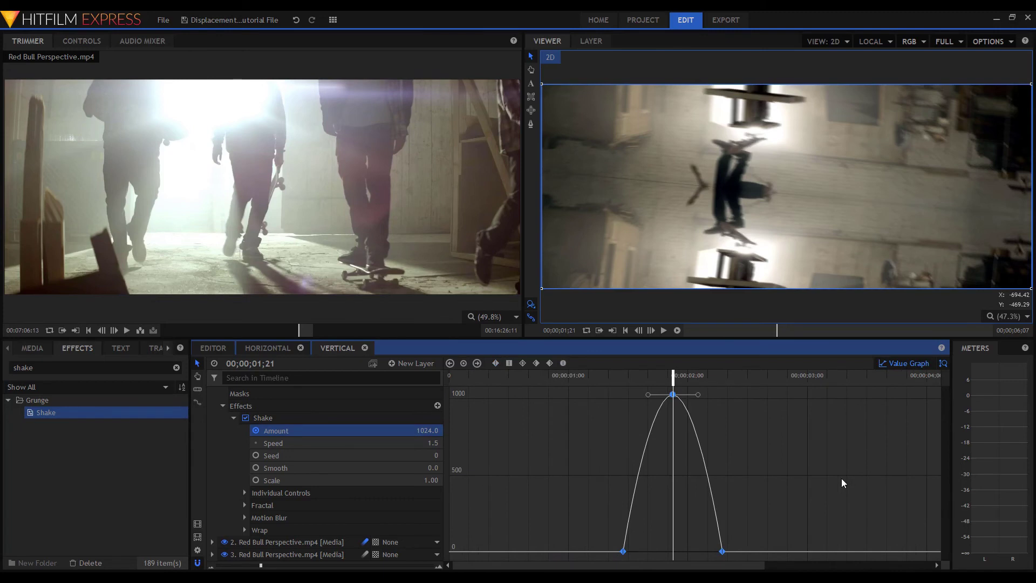
pyautogui.scroll(-2, 844, 483)
pyautogui.click(899, 364)
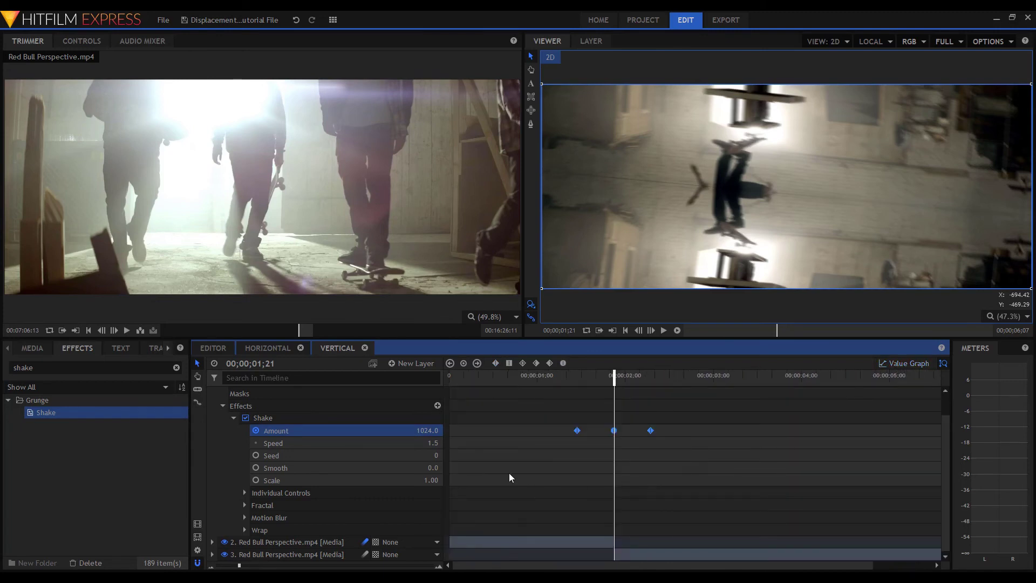
# - Set the shake Speed to 1.4 and Smooth to 100
pyautogui.click(433, 443)
pyautogui.write('1.4')
pyautogui.press('Return')
pyautogui.click(434, 468)
pyautogui.write('100')
pyautogui.press('Return')
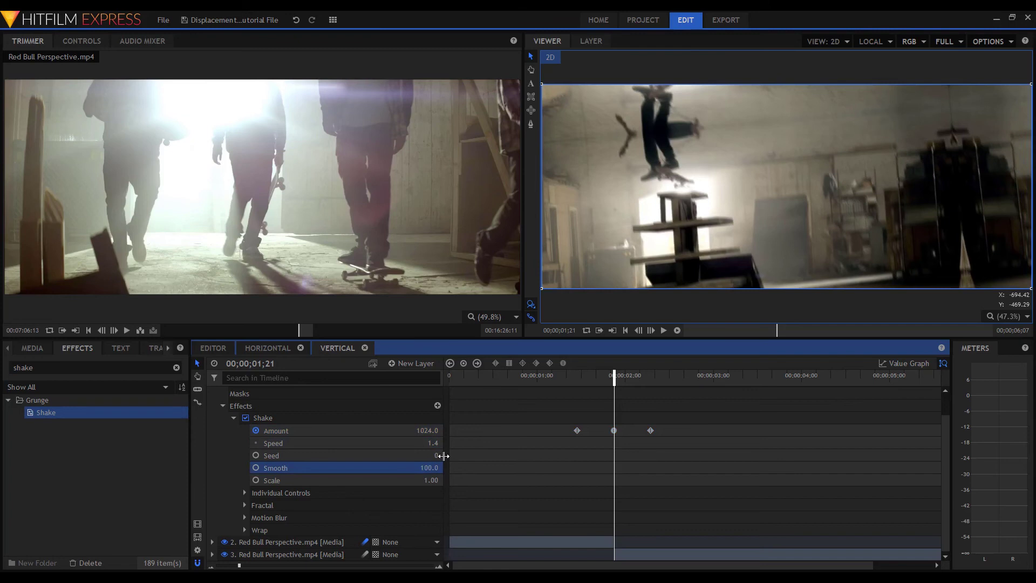
# - In Individual Controls, zero X Shake and Tilt Shake and set Y Shake to 2.00
pyautogui.click(255, 493)
pyautogui.scroll(-3, 513, 496)
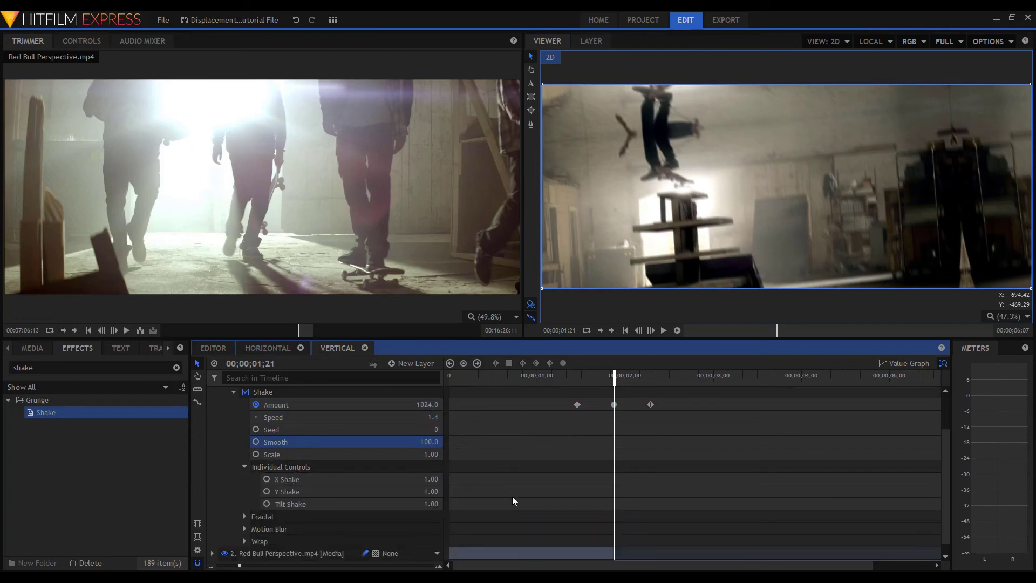
pyautogui.click(431, 468)
pyautogui.write('0.17')
pyautogui.press('Return')
pyautogui.moveTo(431, 467)
pyautogui.mouseDown()
pyautogui.moveTo(421, 468)
pyautogui.moveTo(421, 493)
pyautogui.moveTo(442, 480)
pyautogui.mouseUp()
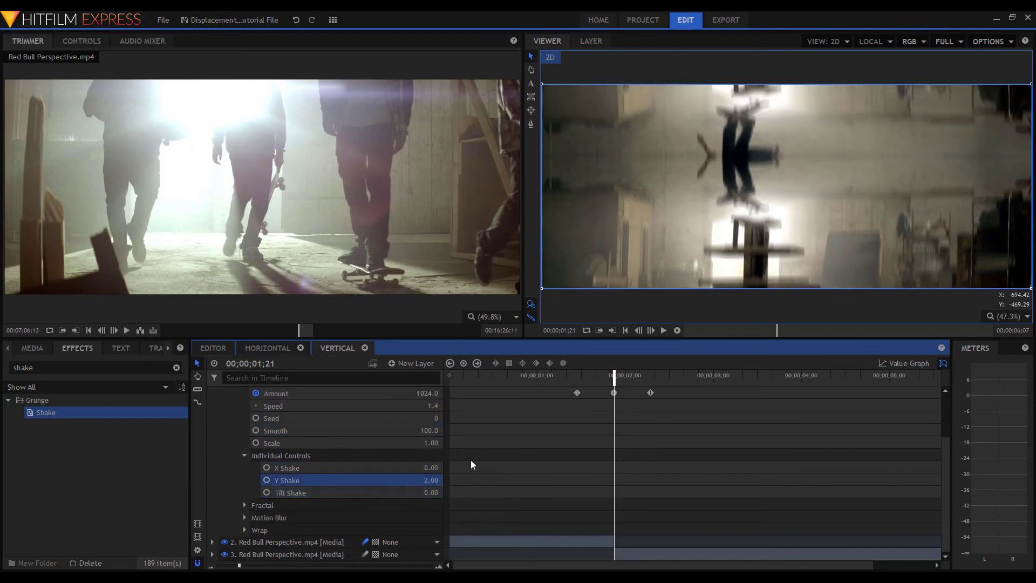
# - Set the Shake motion blur Mode to Custom with Scale 0.01
pyautogui.click(245, 518)
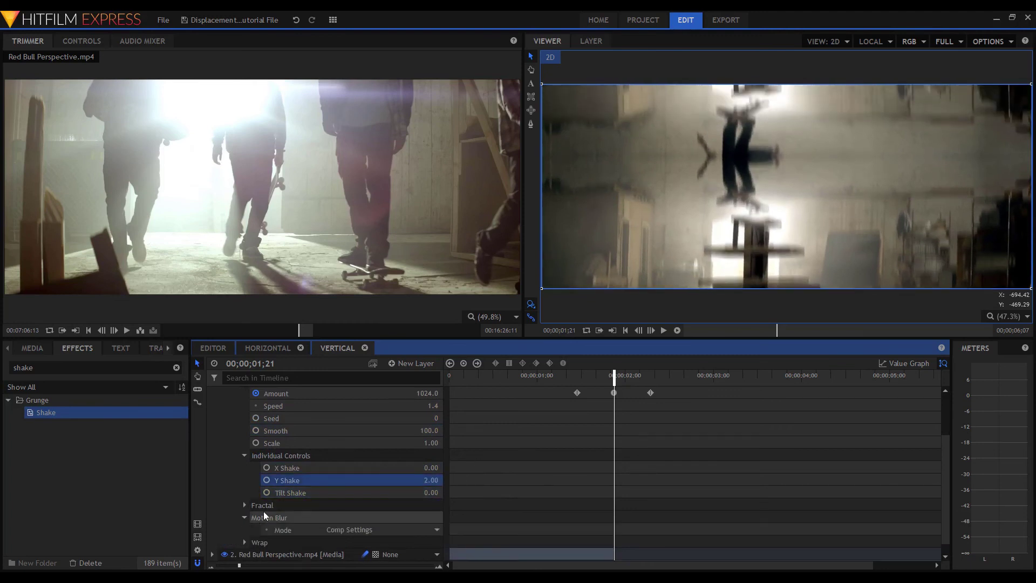
pyautogui.scroll(-1, 269, 512)
pyautogui.click(367, 516)
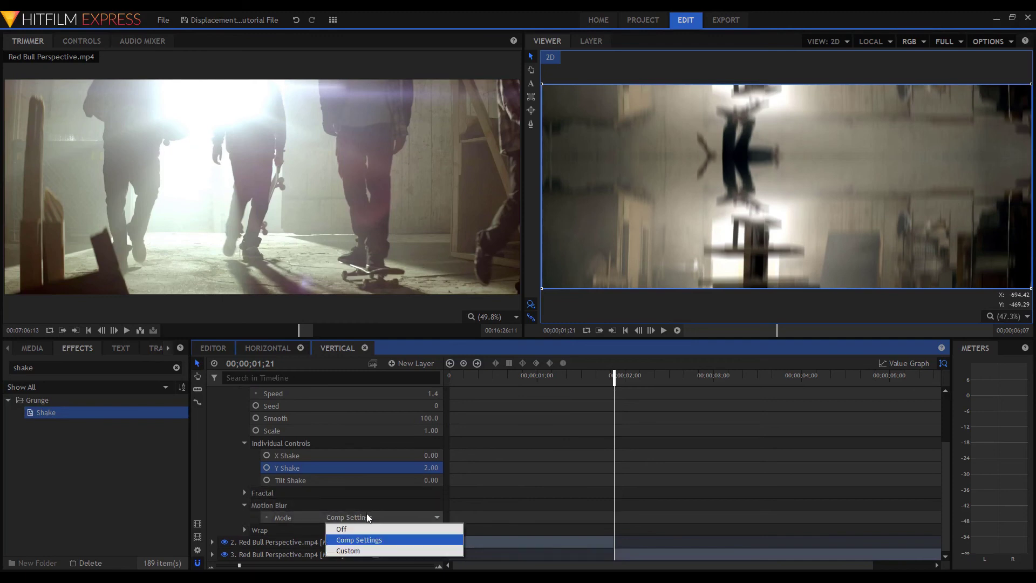
pyautogui.click(364, 549)
pyautogui.click(432, 529)
pyautogui.write('0.01')
pyautogui.press('Return')
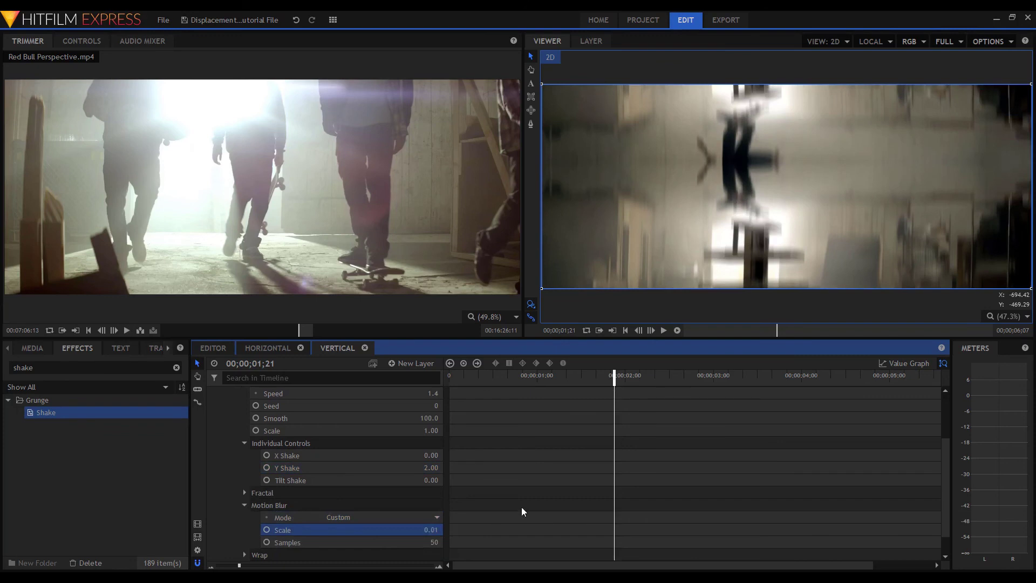
# - Set the Shake Wrap to X No and Y Tile
pyautogui.scroll(-2, 521, 511)
pyautogui.click(244, 530)
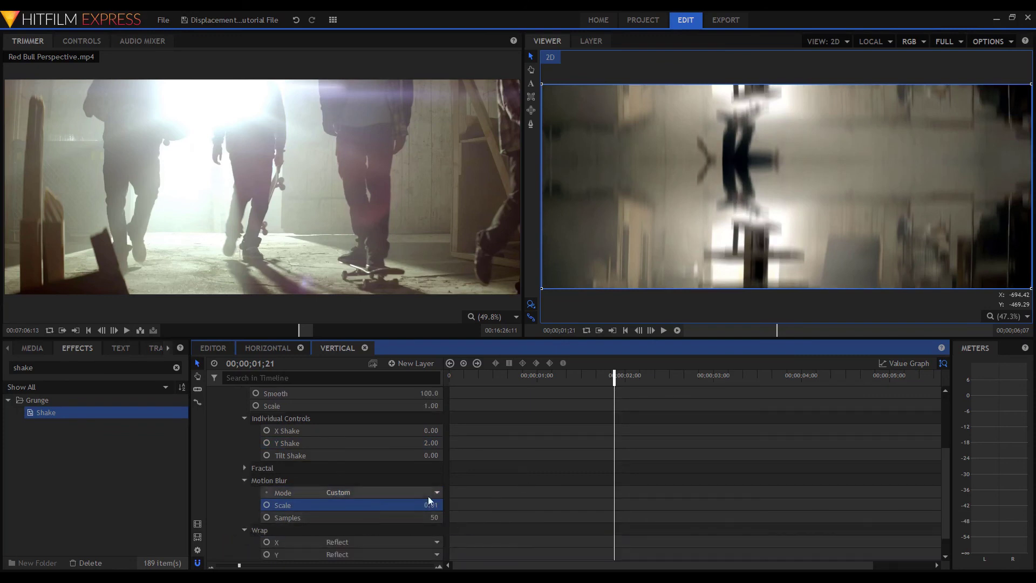
pyautogui.scroll(-2, 430, 501)
pyautogui.click(437, 517)
pyautogui.click(453, 527)
pyautogui.click(432, 529)
pyautogui.click(376, 547)
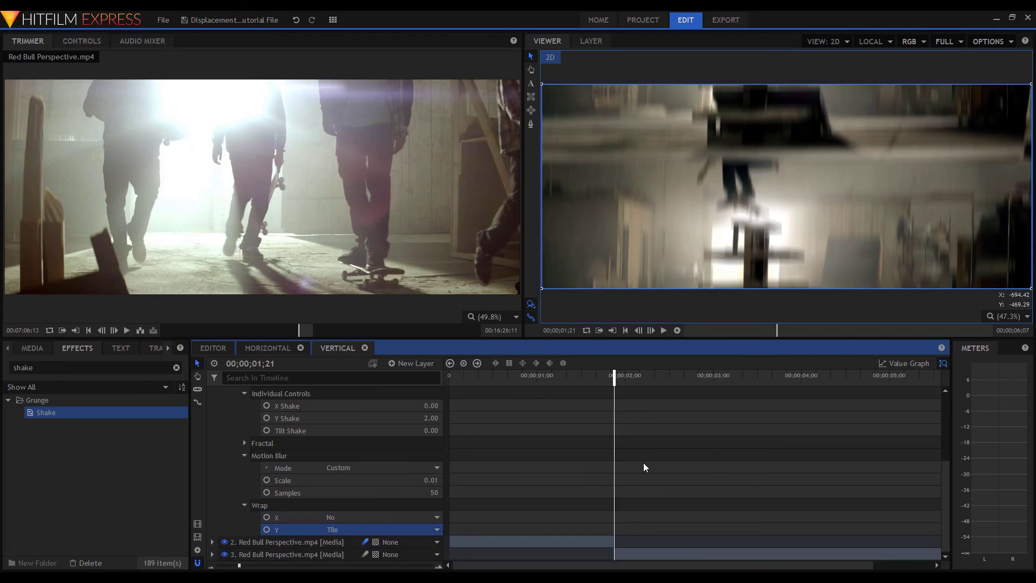
# - Play the Vertical composite from frame one in the Viewer, watching the vertical smear
pyautogui.click(658, 315)
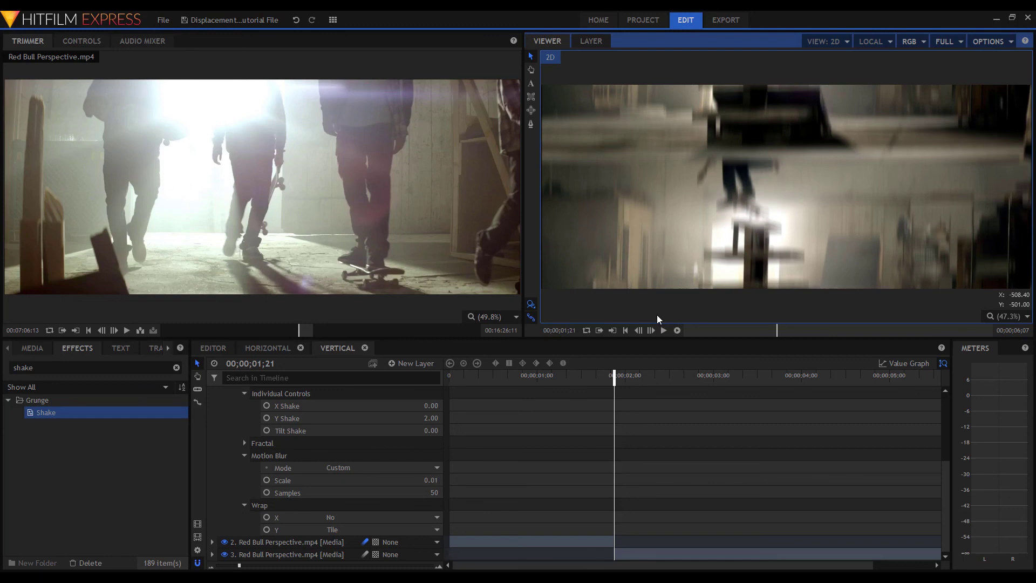
pyautogui.press('Home')
pyautogui.press('Right')
pyautogui.press('Right')
pyautogui.press('Right')
pyautogui.press('space')
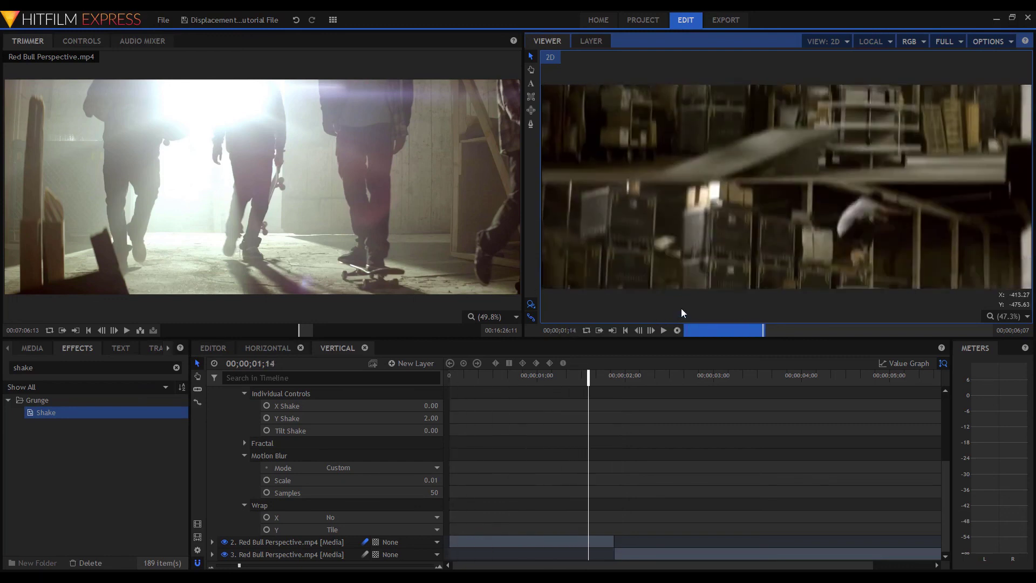